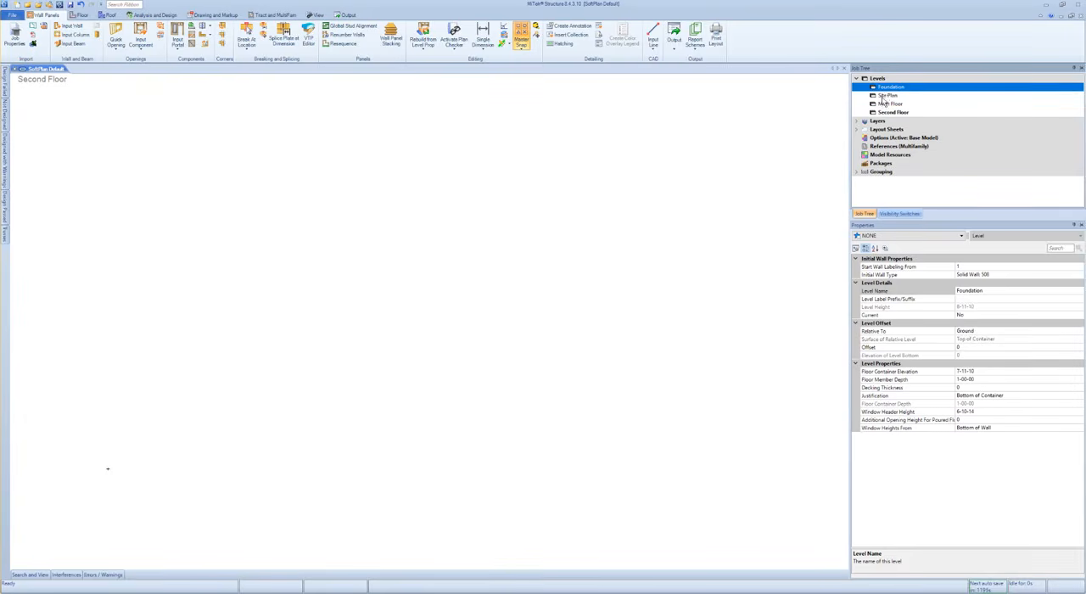
- Review the level properties of Foundation, Site Plan, Main Floor and Second Floor in the job tree
{"action": "left_click", "coordinate": [889, 104]}
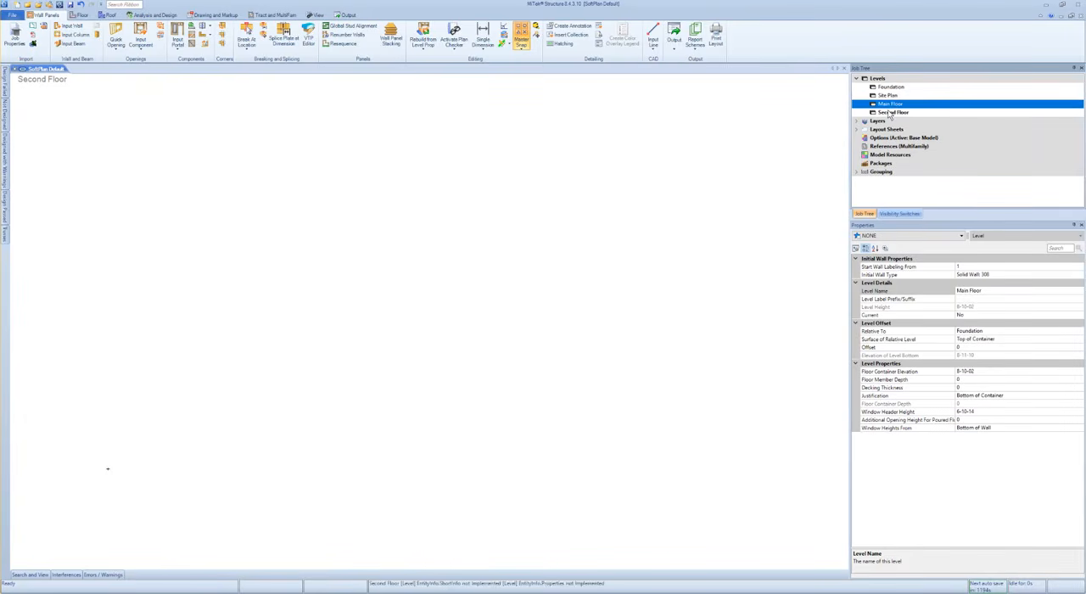
{"action": "left_click", "coordinate": [889, 112]}
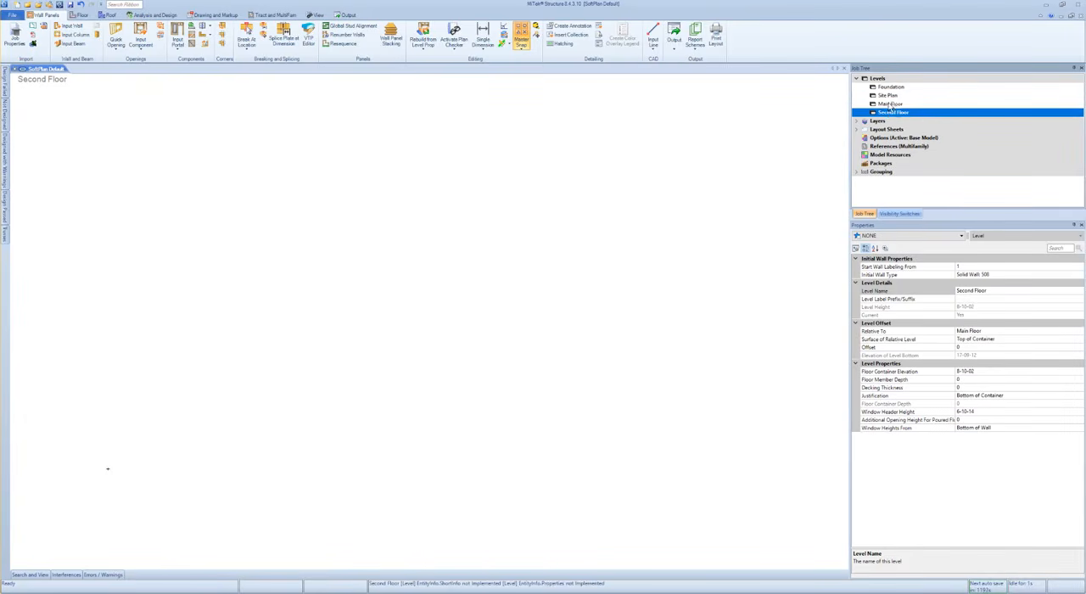
{"action": "left_click", "coordinate": [888, 96]}
{"action": "left_click", "coordinate": [889, 87]}
{"action": "left_click", "coordinate": [891, 104]}
{"action": "left_click", "coordinate": [891, 112]}
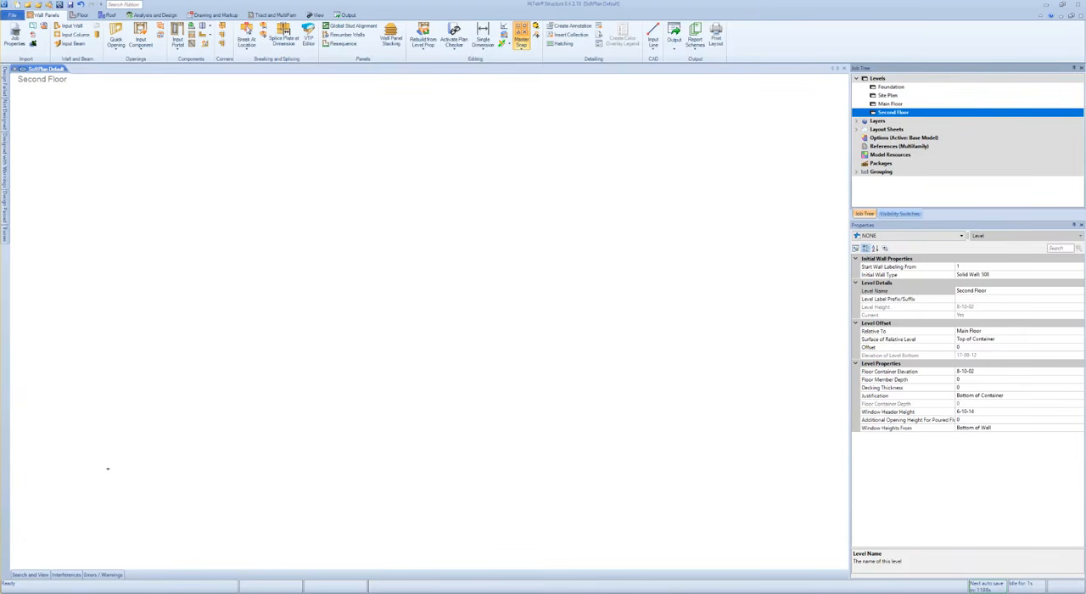
- Switch to File Explorer and open the 2-Storey text file in the SoftPlan MXF folder under File Transfer Stuff, MXF
{"action": "key", "text": "super+e"}
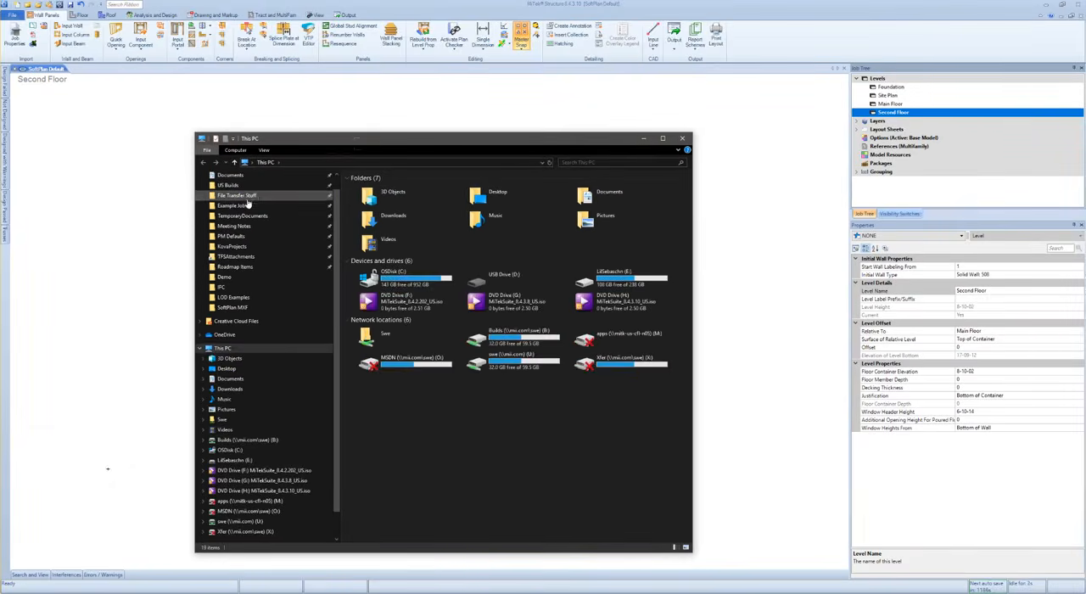
{"action": "left_click", "coordinate": [242, 196]}
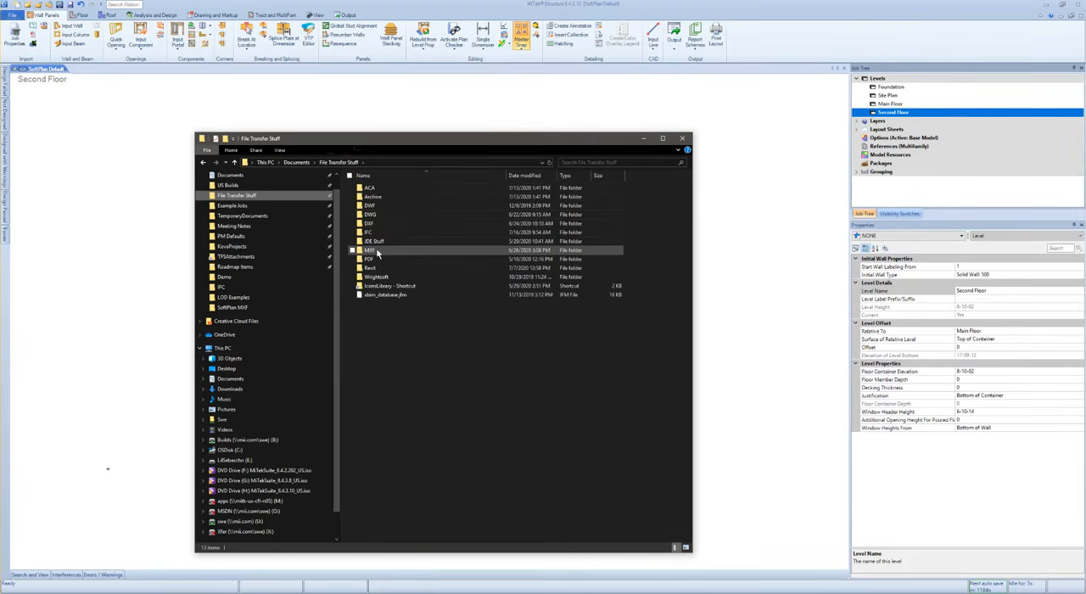
{"action": "double_click", "coordinate": [376, 248]}
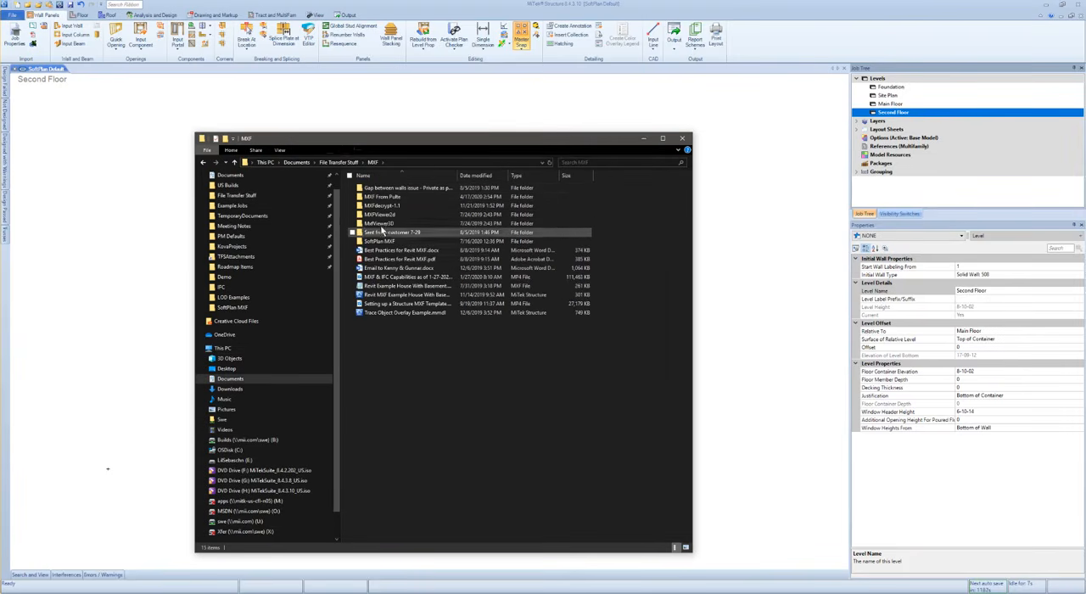
{"action": "double_click", "coordinate": [379, 241]}
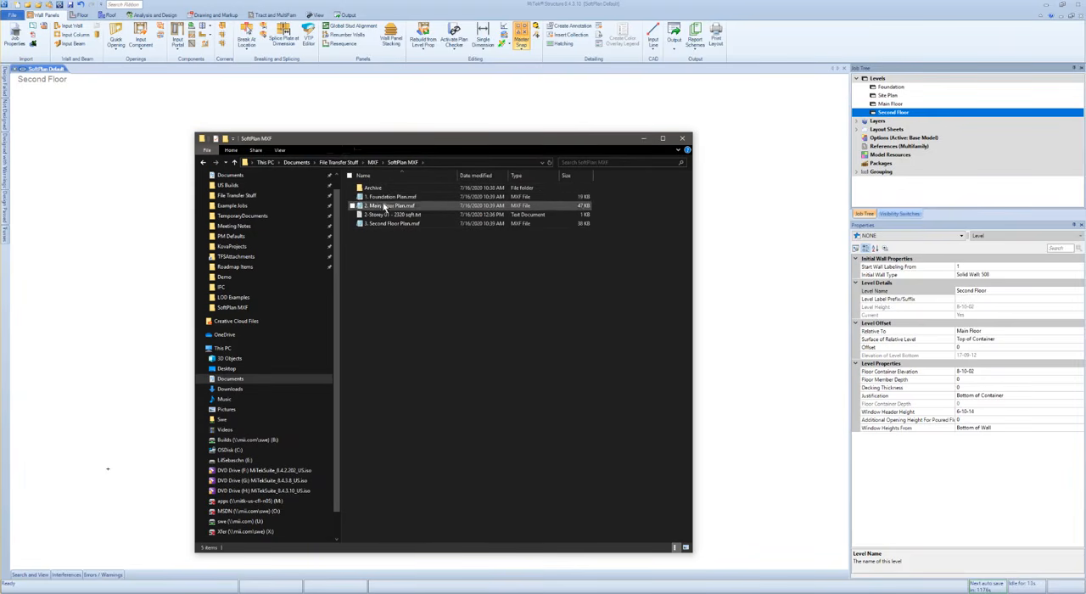
{"action": "double_click", "coordinate": [391, 216]}
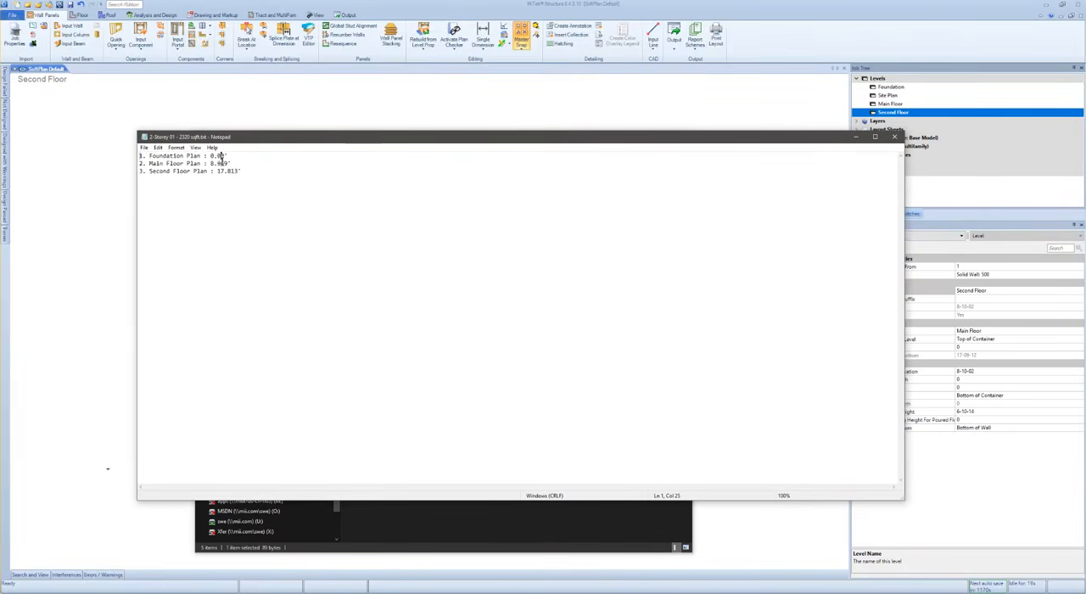
- Read the elevations listed for the foundation, main floor and second floor plans in the text file and close it
{"action": "left_click", "coordinate": [256, 171]}
{"action": "left_click_drag", "start_coordinate": [211, 163], "coordinate": [231, 173]}
{"action": "left_click", "coordinate": [248, 171]}
{"action": "left_click", "coordinate": [895, 138]}
- Open the job's level management settings and delete the Site Plan level
{"action": "left_click", "coordinate": [885, 80]}
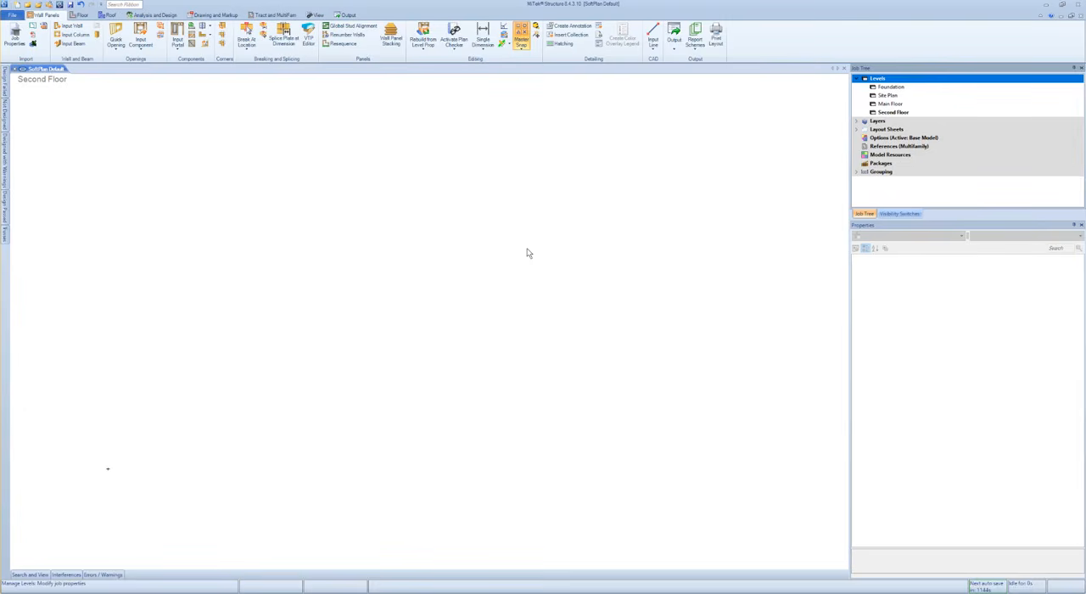
{"action": "left_click", "coordinate": [218, 139]}
{"action": "left_click", "coordinate": [217, 146]}
{"action": "left_click", "coordinate": [219, 155]}
{"action": "left_click", "coordinate": [216, 165]}
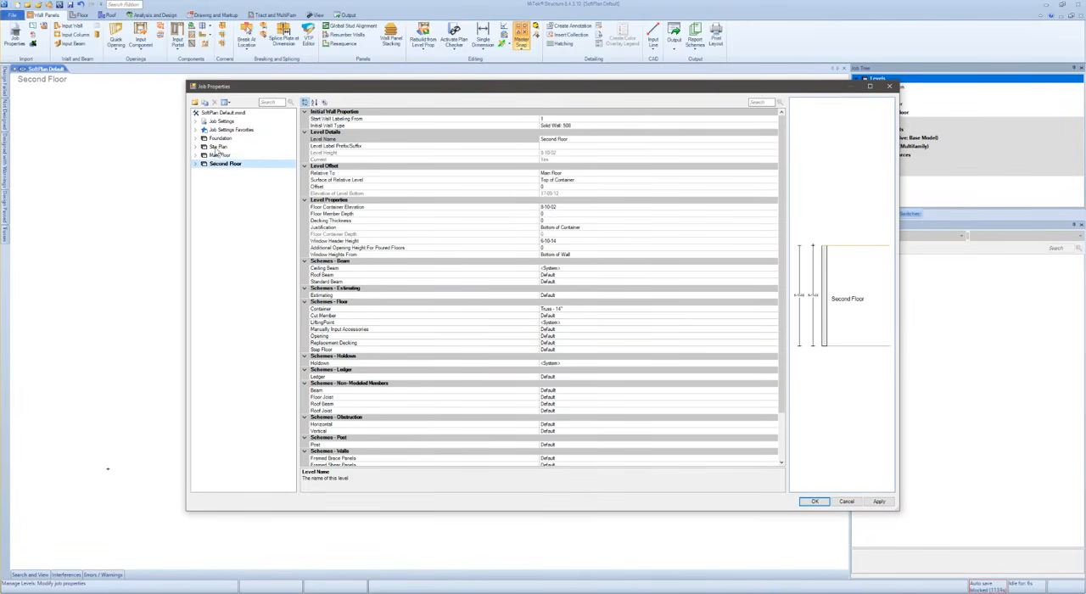
{"action": "left_click", "coordinate": [217, 148]}
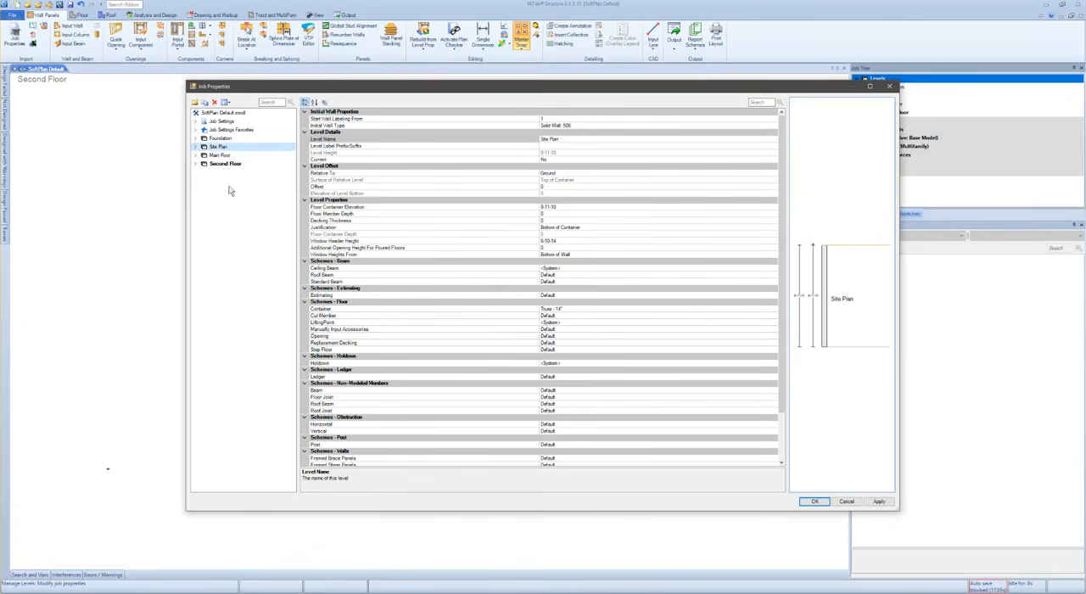
{"action": "right_click", "coordinate": [219, 148]}
{"action": "left_click", "coordinate": [239, 181]}
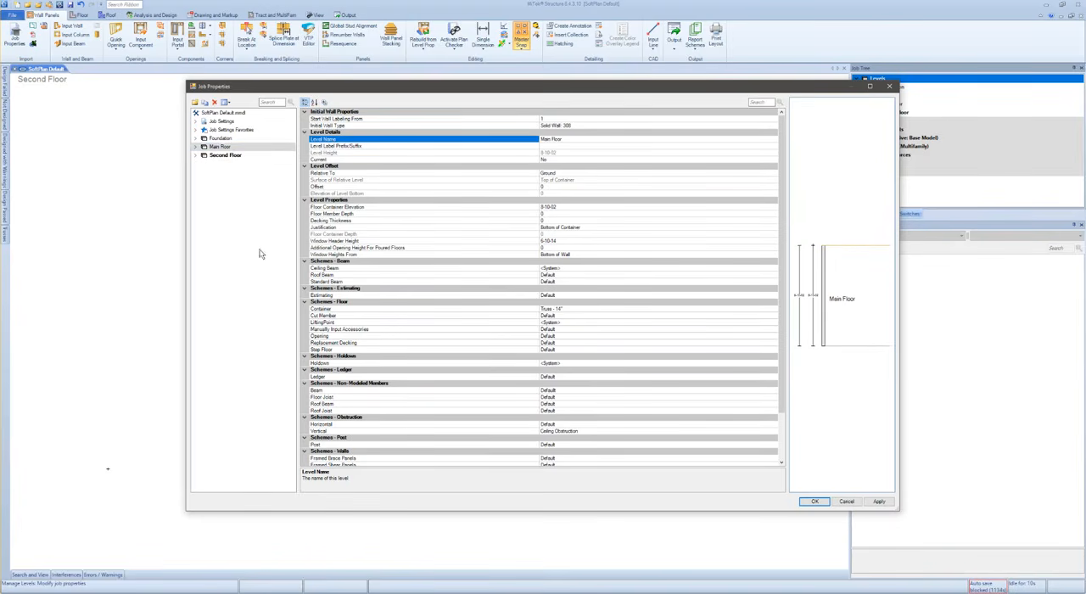
- Check the offsets and container elevations of the Foundation, Main Floor and Second Floor levels and accept the job properties
{"action": "left_click", "coordinate": [222, 139]}
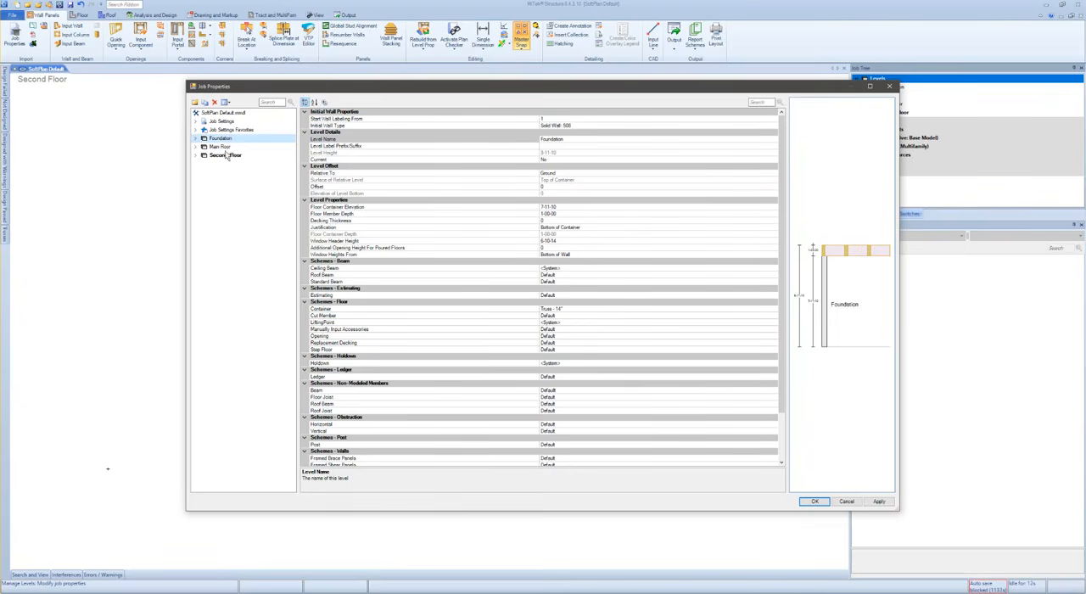
{"action": "left_click", "coordinate": [224, 148]}
{"action": "left_click", "coordinate": [225, 156]}
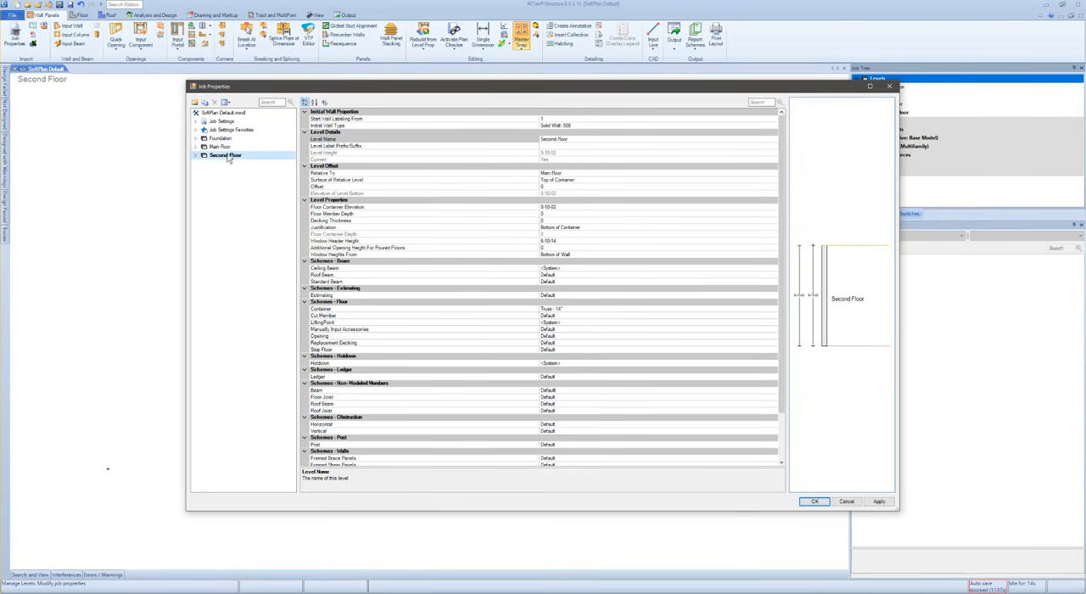
{"action": "left_click", "coordinate": [225, 139]}
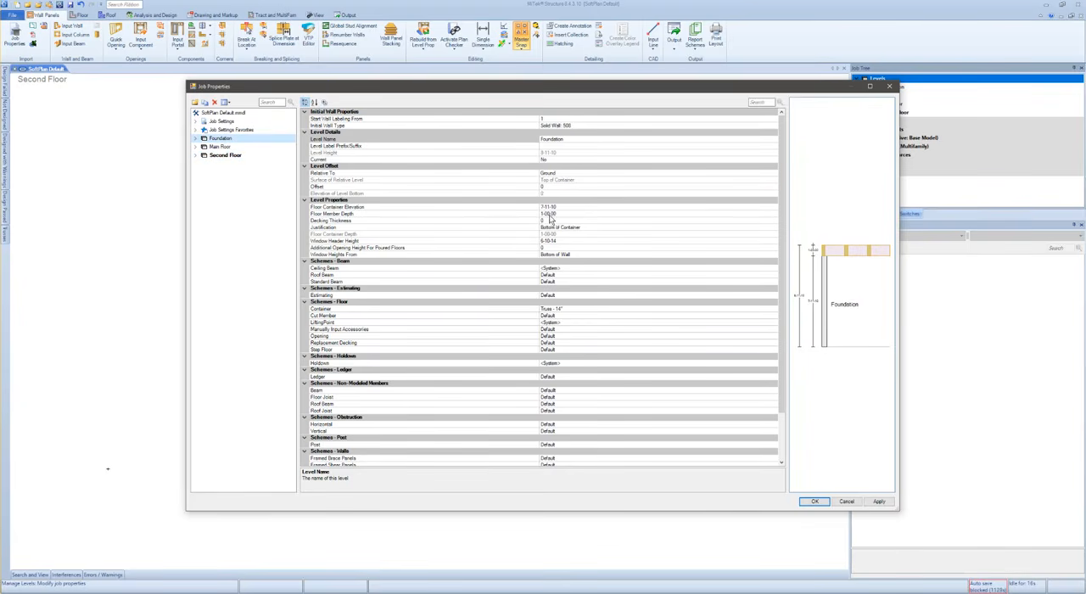
{"action": "left_click", "coordinate": [224, 147]}
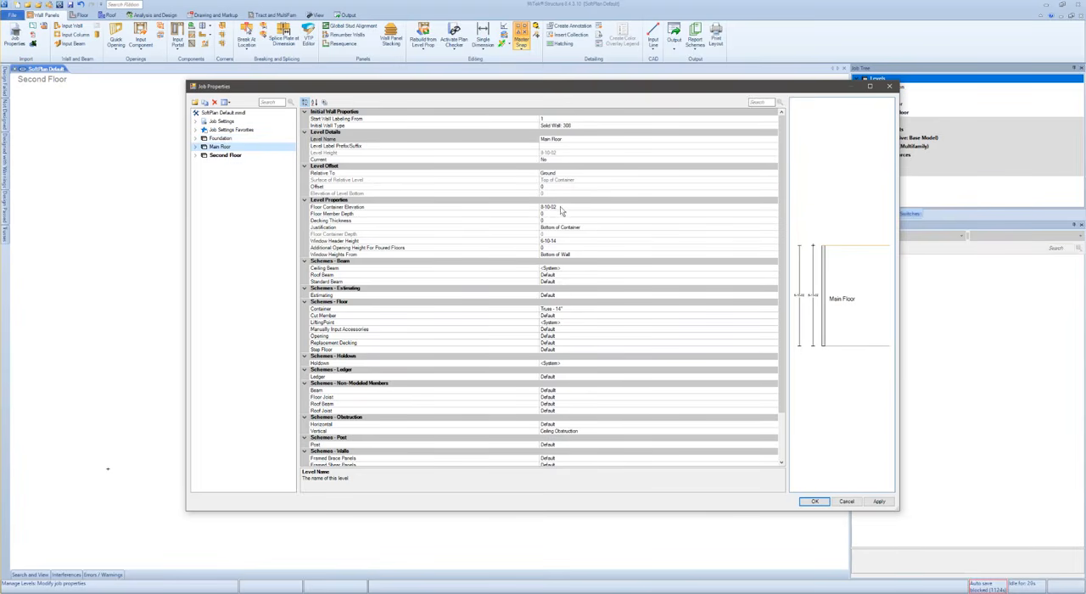
{"action": "left_click", "coordinate": [240, 157]}
{"action": "left_click", "coordinate": [240, 141]}
{"action": "left_click", "coordinate": [236, 157]}
{"action": "left_click", "coordinate": [234, 139]}
{"action": "left_click", "coordinate": [236, 130]}
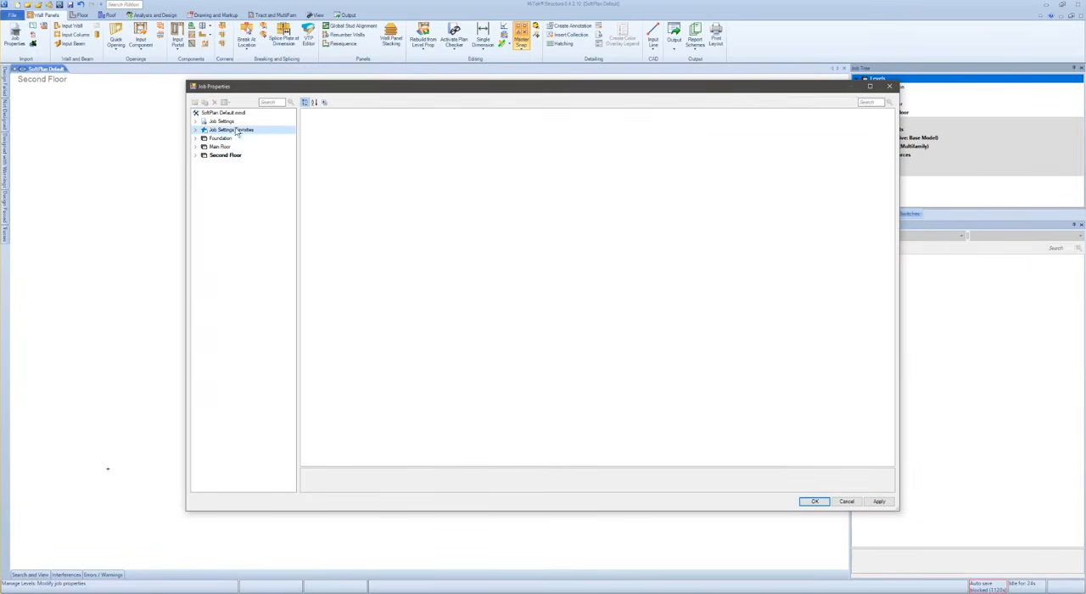
{"action": "left_click", "coordinate": [821, 504]}
{"action": "left_click", "coordinate": [814, 503]}
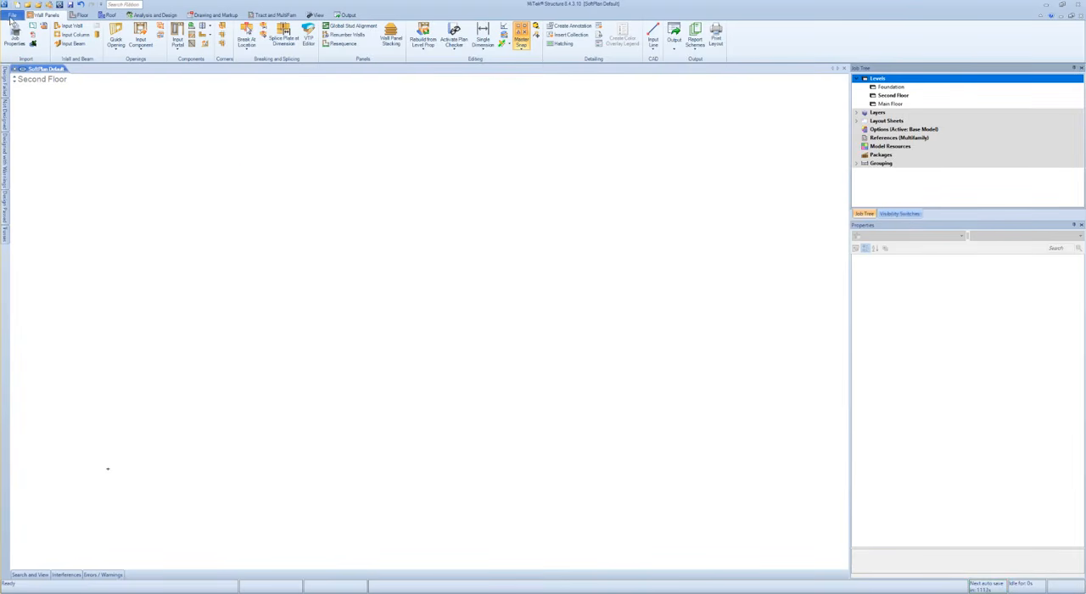
- Start an MXF objects import using the file 1. Foundation Plan.mxf
{"action": "left_click", "coordinate": [12, 16]}
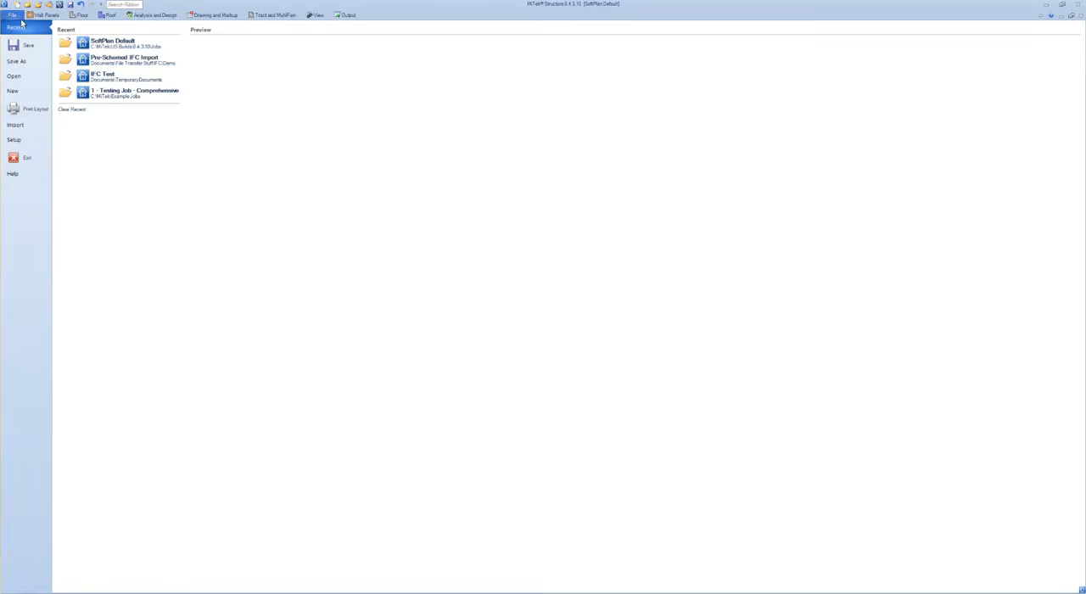
{"action": "left_click", "coordinate": [26, 127]}
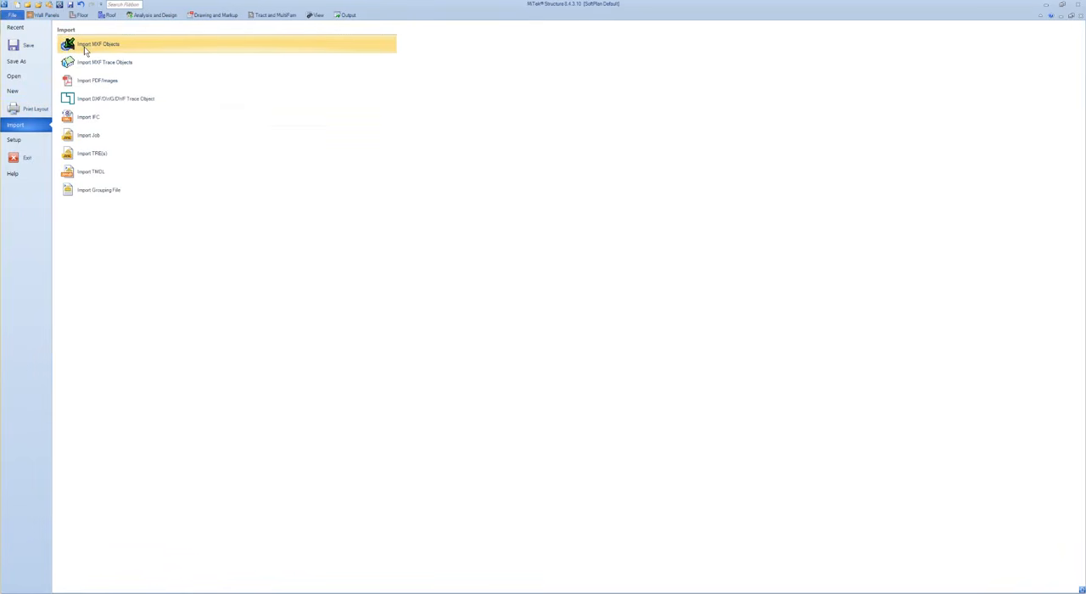
{"action": "left_click", "coordinate": [85, 47]}
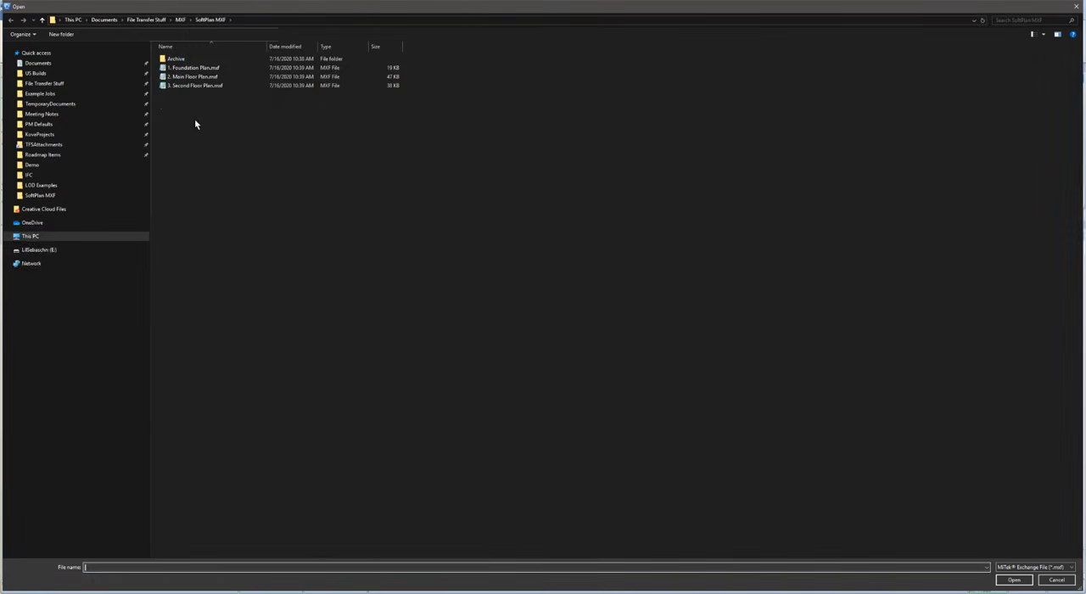
{"action": "left_click", "coordinate": [180, 69]}
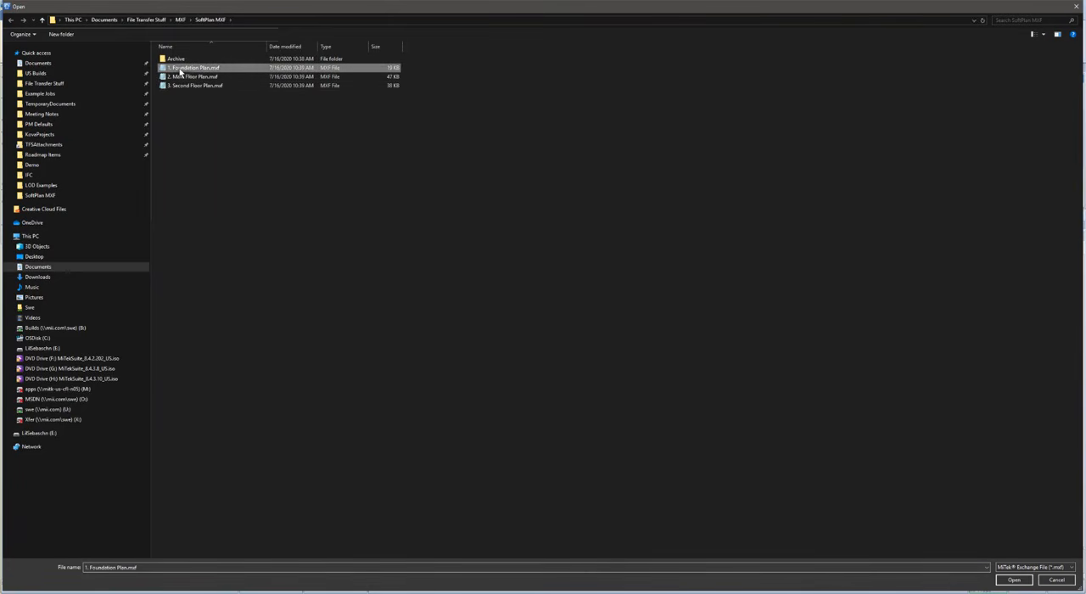
{"action": "left_click", "coordinate": [1007, 581]}
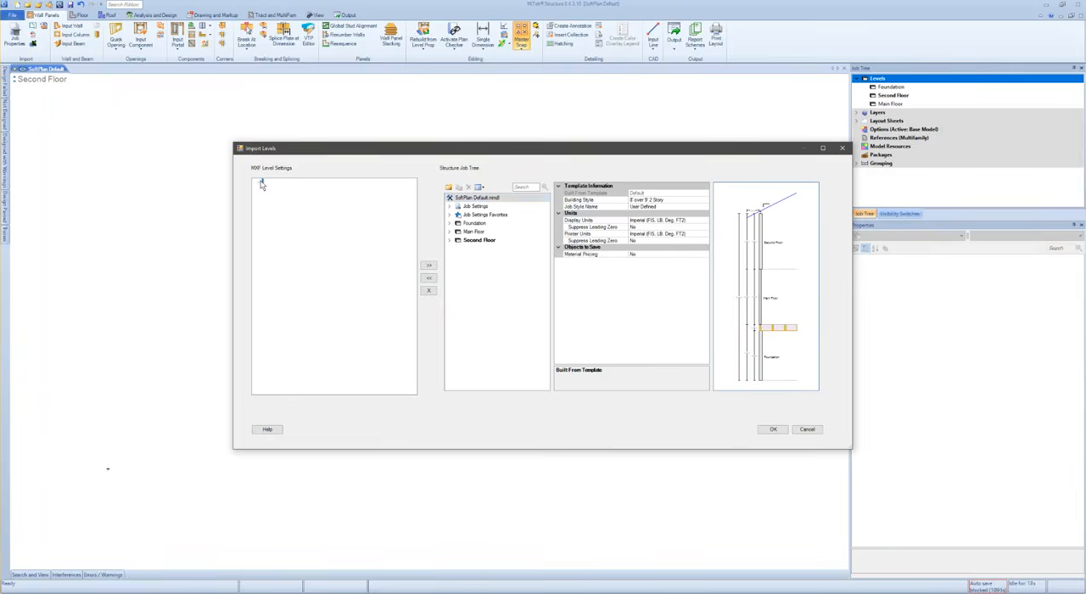
- Assign the MXF file's level to the Foundation level and accept the level mapping
{"action": "left_click_drag", "start_coordinate": [293, 150], "coordinate": [218, 154]}
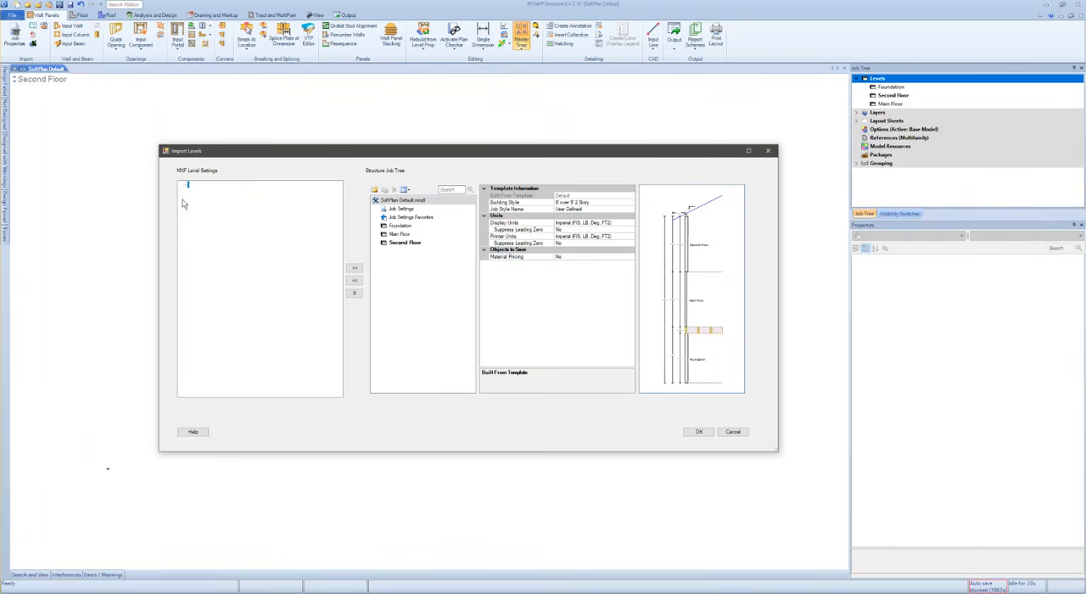
{"action": "left_click", "coordinate": [404, 229]}
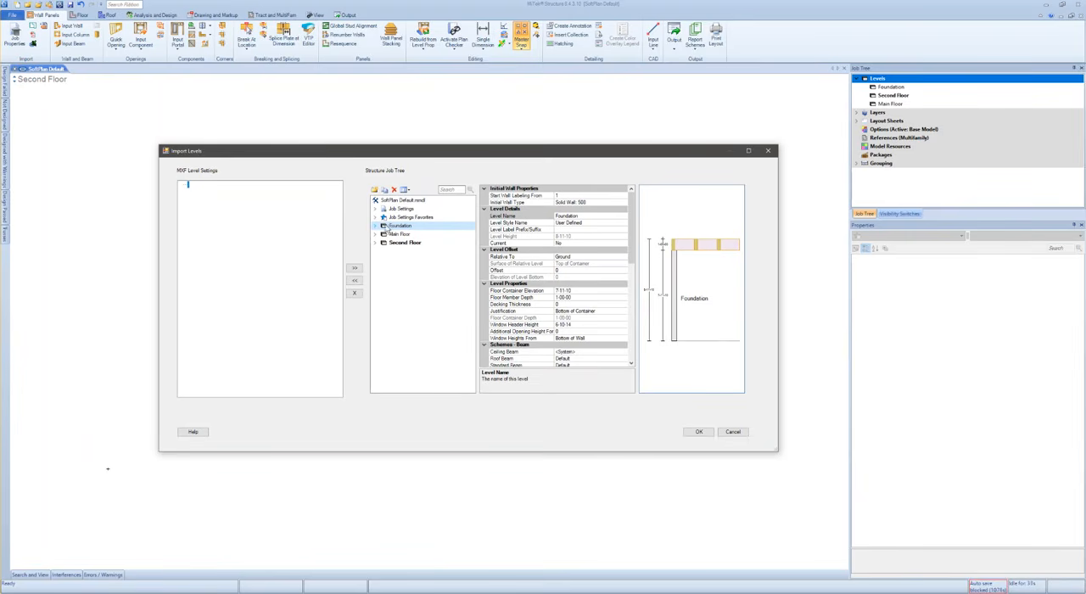
{"action": "left_click", "coordinate": [355, 269]}
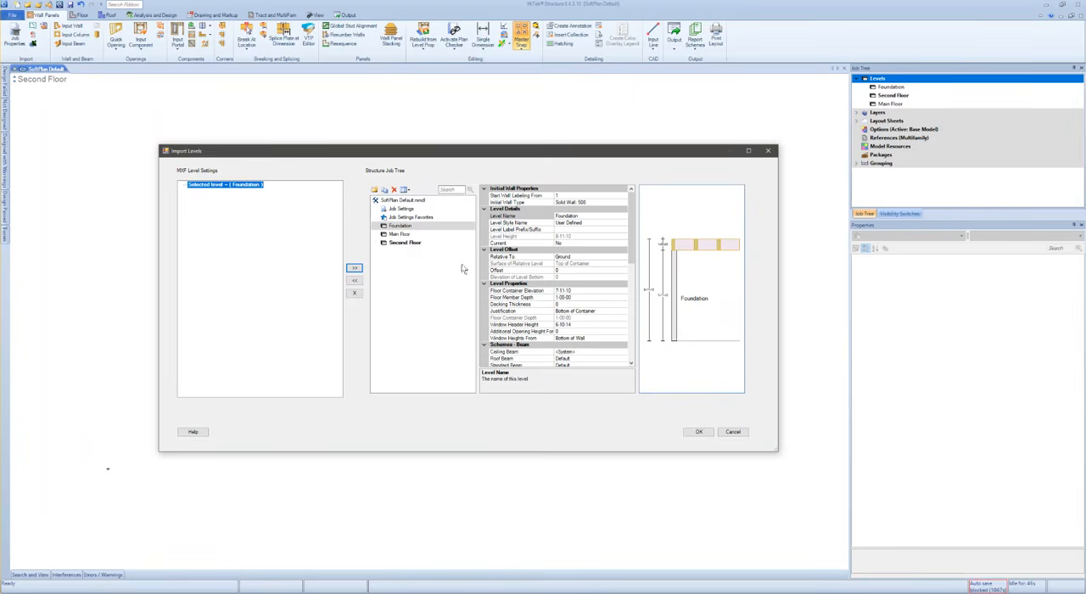
{"action": "left_click", "coordinate": [699, 432]}
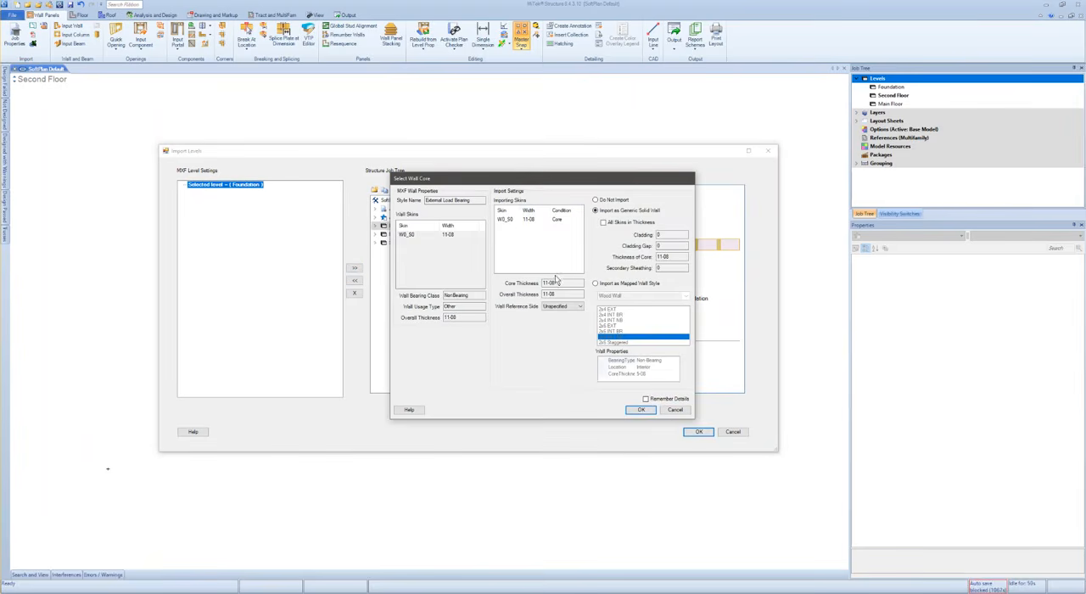
- Examine the importing skin, core and overall thickness, and wall reference side options for the External Load Bearing wall
{"action": "left_click_drag", "start_coordinate": [546, 180], "coordinate": [490, 179]}
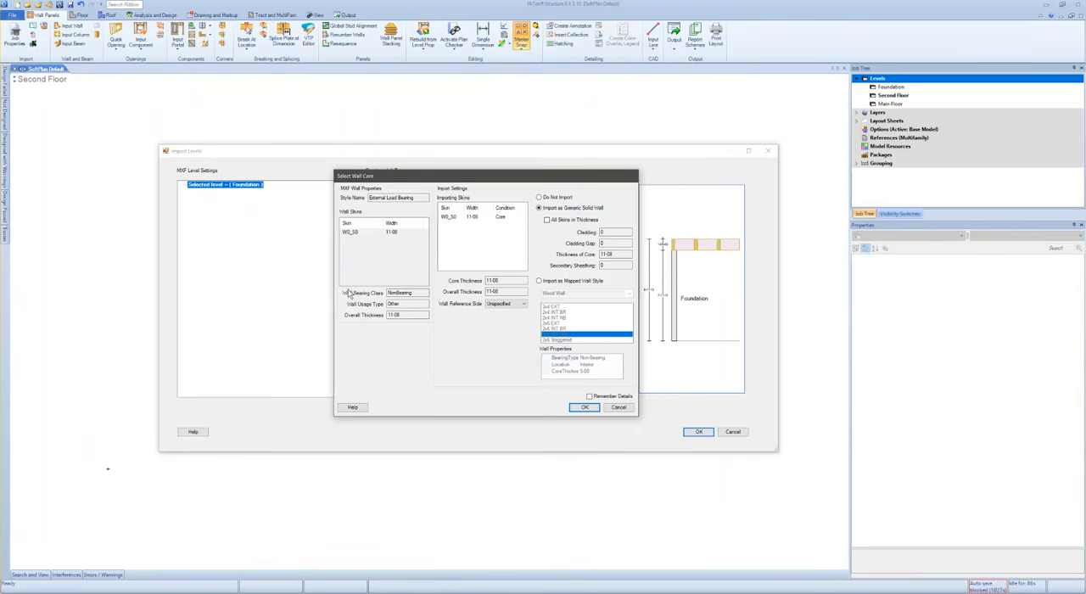
{"action": "left_click", "coordinate": [470, 218]}
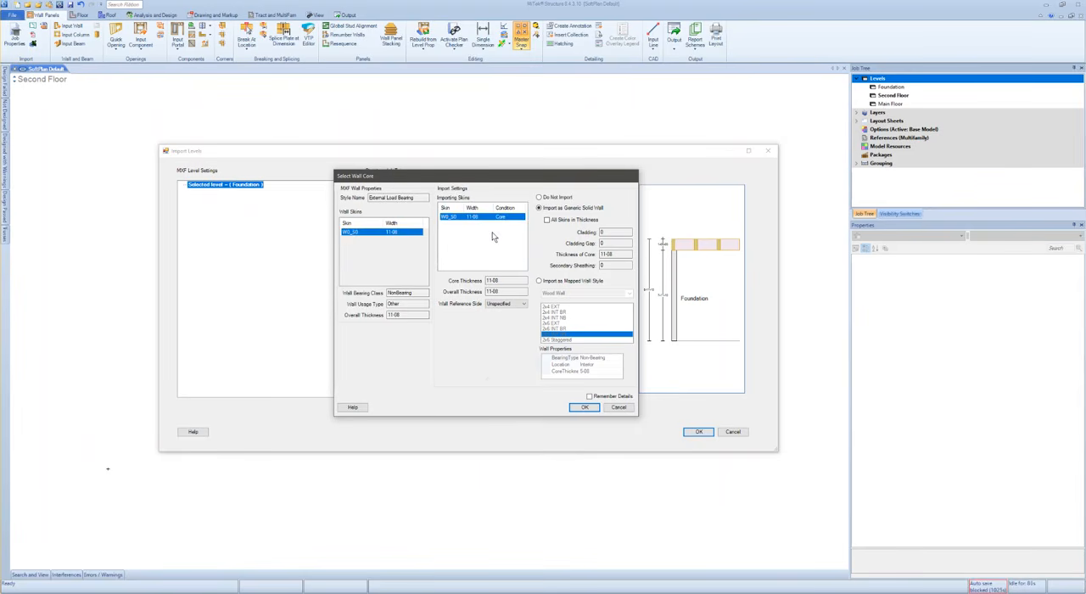
{"action": "left_click", "coordinate": [501, 280]}
{"action": "left_click_drag", "start_coordinate": [510, 290], "coordinate": [478, 291]}
{"action": "left_click", "coordinate": [499, 281]}
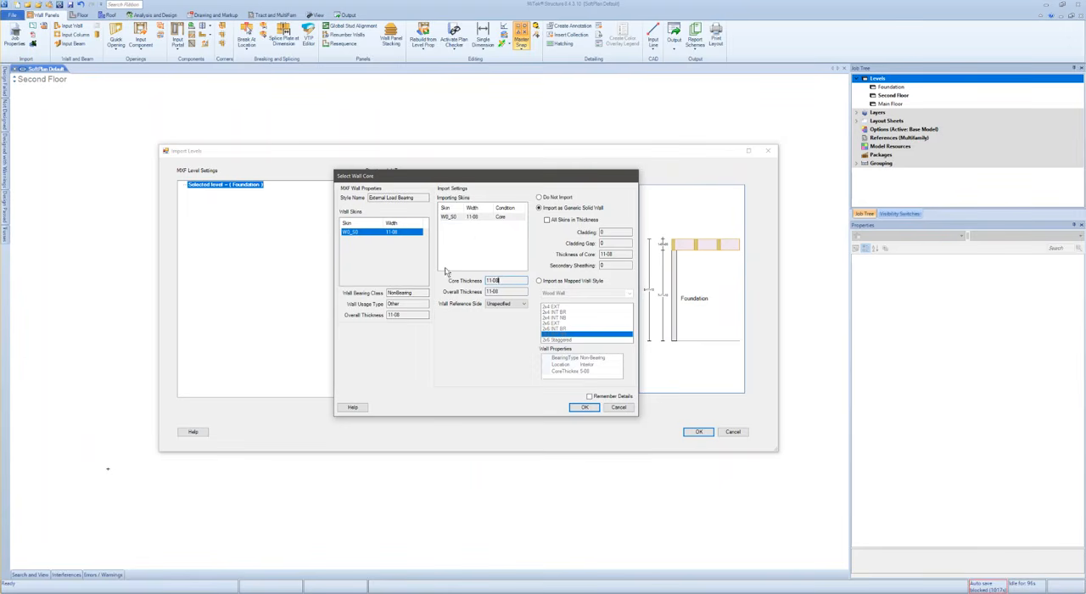
{"action": "left_click", "coordinate": [515, 306]}
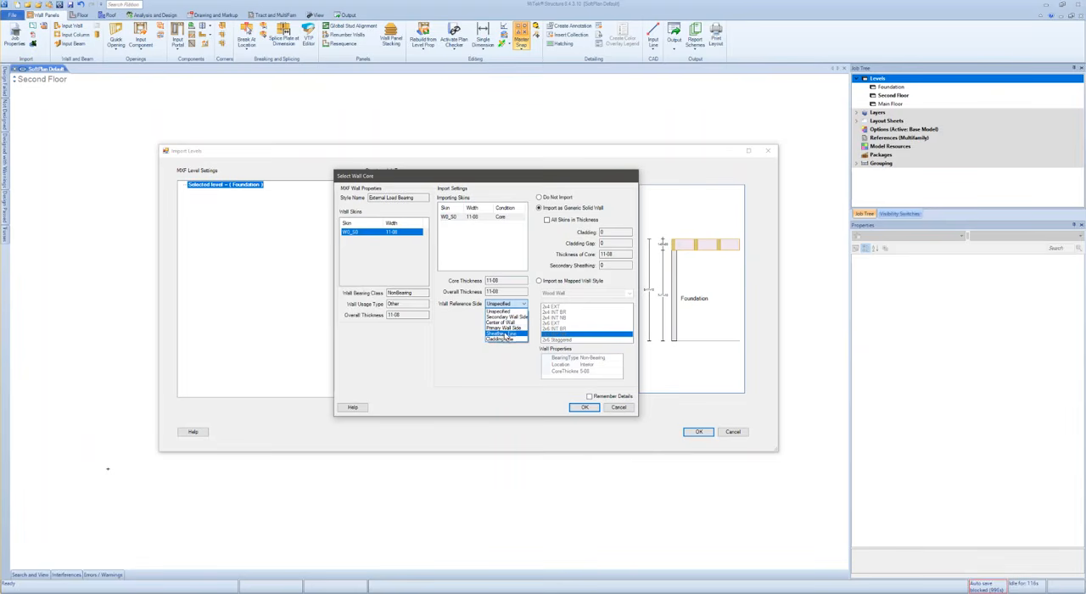
{"action": "left_click", "coordinate": [503, 312]}
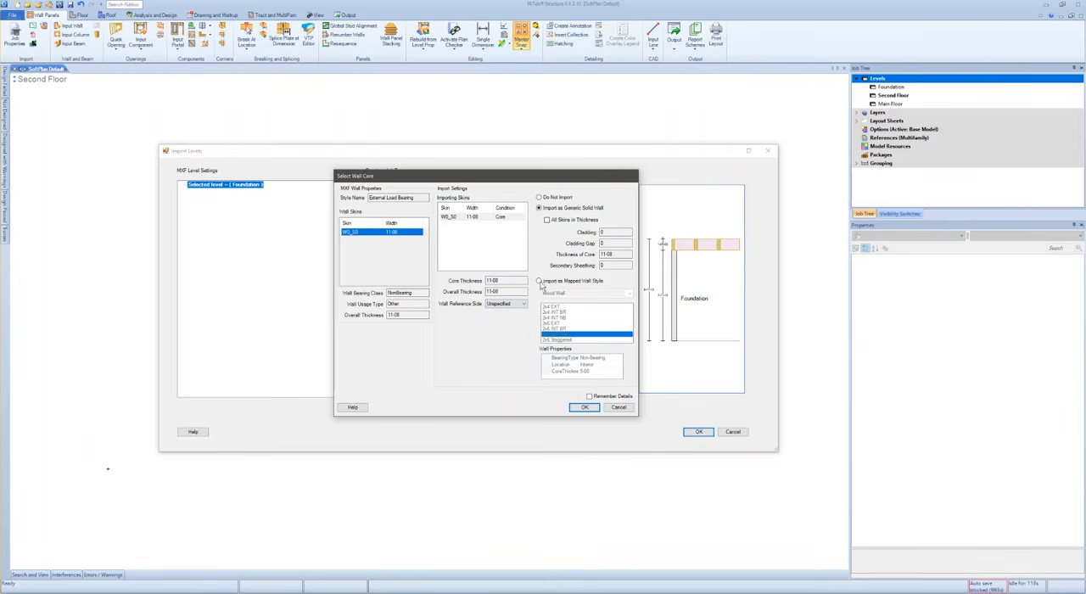
- Try the Do Not Import option for the External Load Bearing wall, restore Import as Generic Solid Wall and select its core skin
{"action": "left_click", "coordinate": [538, 197]}
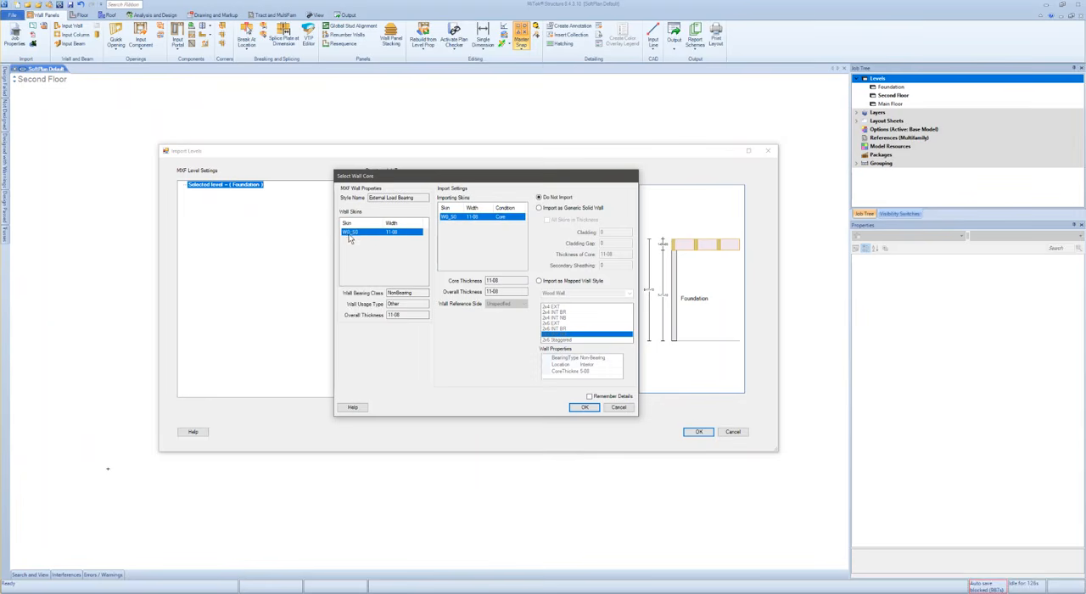
{"action": "left_click", "coordinate": [539, 209]}
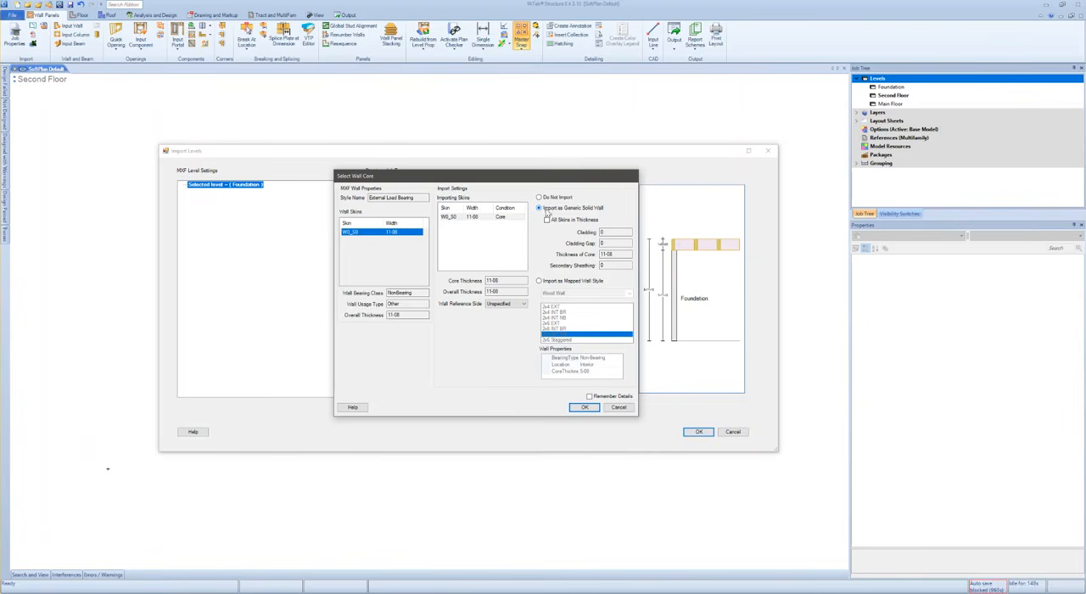
{"action": "left_click", "coordinate": [482, 219]}
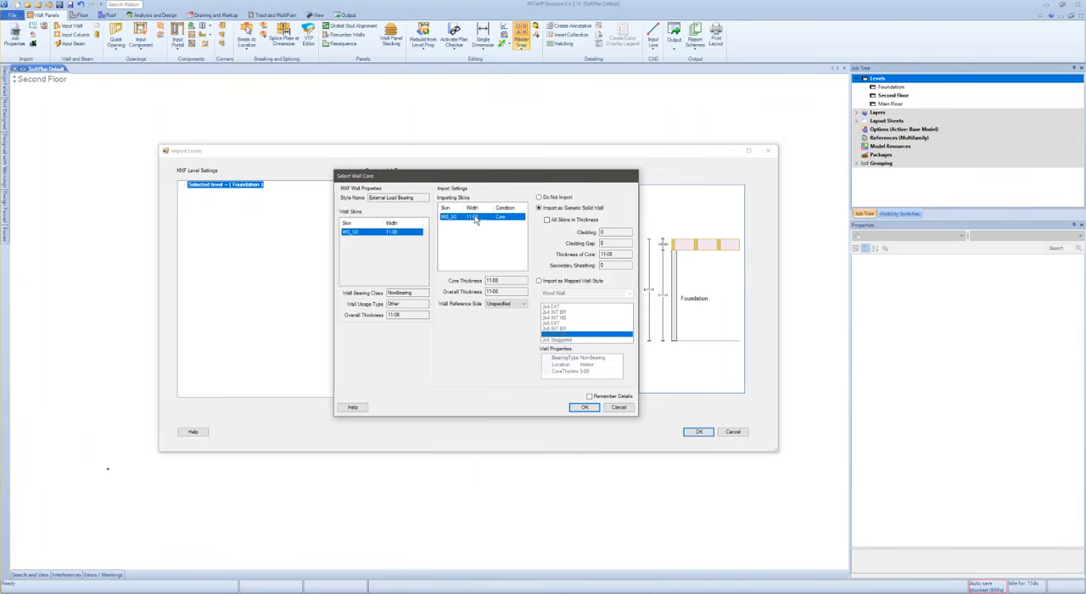
- Try the mapped wall style option for the 11-08 External Load Bearing wall, restore Import as Generic Solid Wall and accept it
{"action": "left_click", "coordinate": [539, 281]}
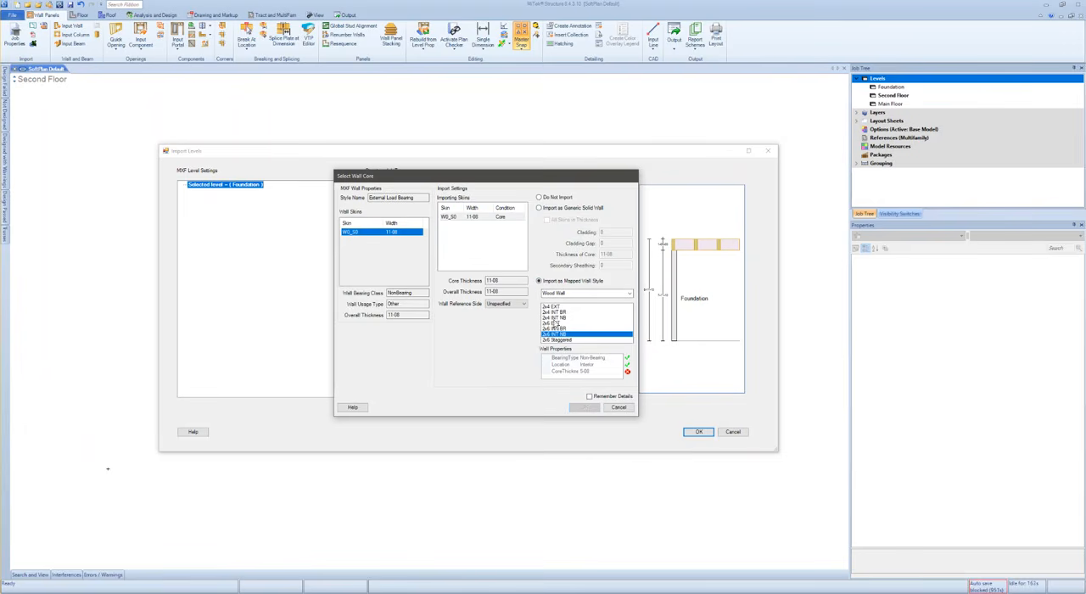
{"action": "left_click", "coordinate": [540, 208]}
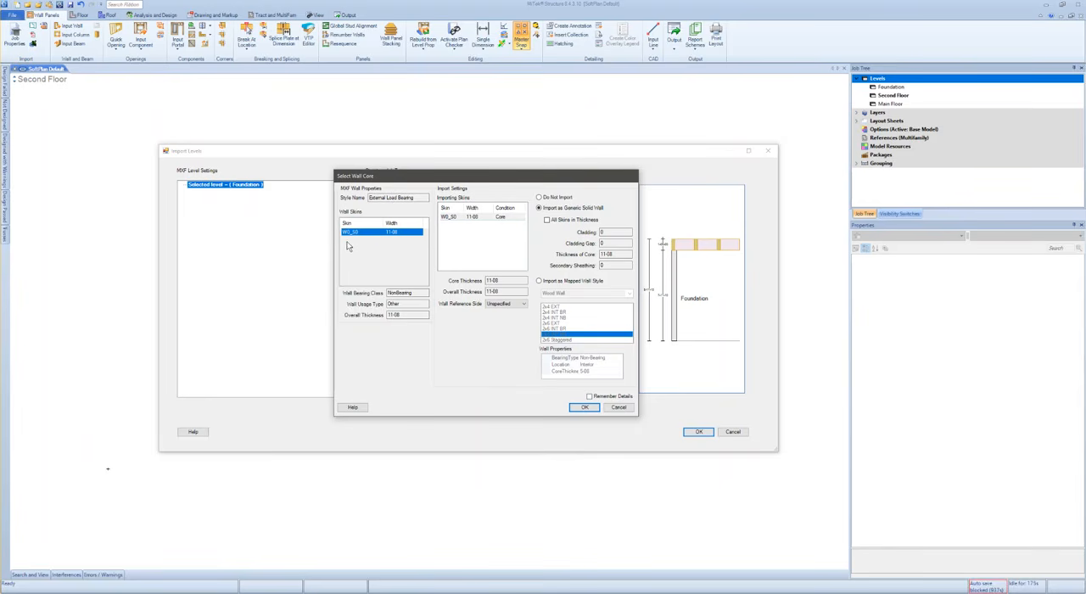
{"action": "left_click_drag", "start_coordinate": [406, 200], "coordinate": [351, 199]}
{"action": "left_click", "coordinate": [584, 408]}
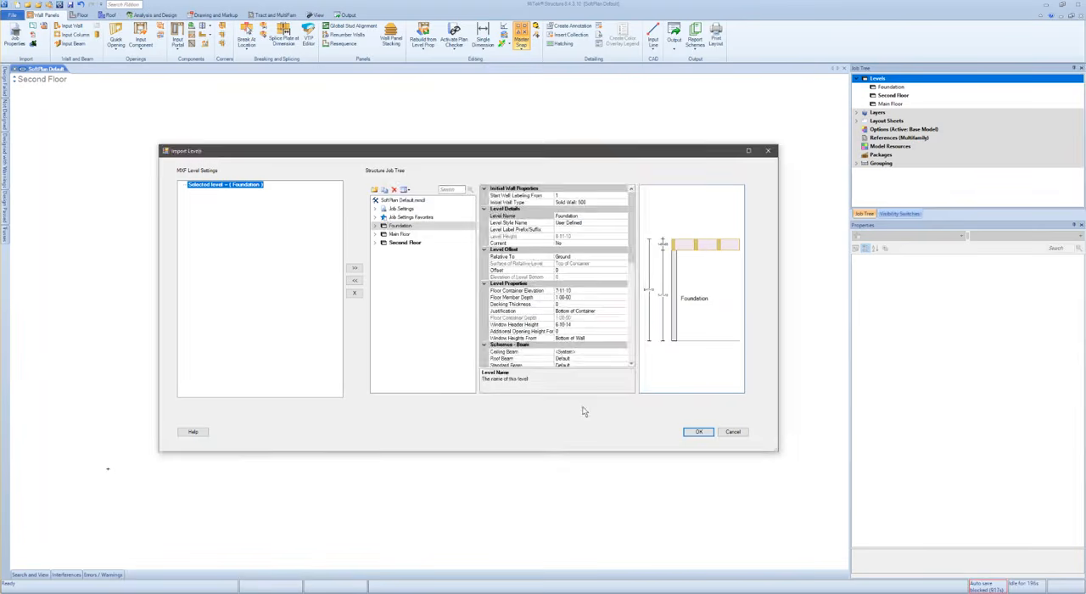
- Accept the 1-01-07 and 1-04-08 External Load Bearing walls as generic solid walls
{"action": "left_click_drag", "start_coordinate": [500, 183], "coordinate": [358, 234]}
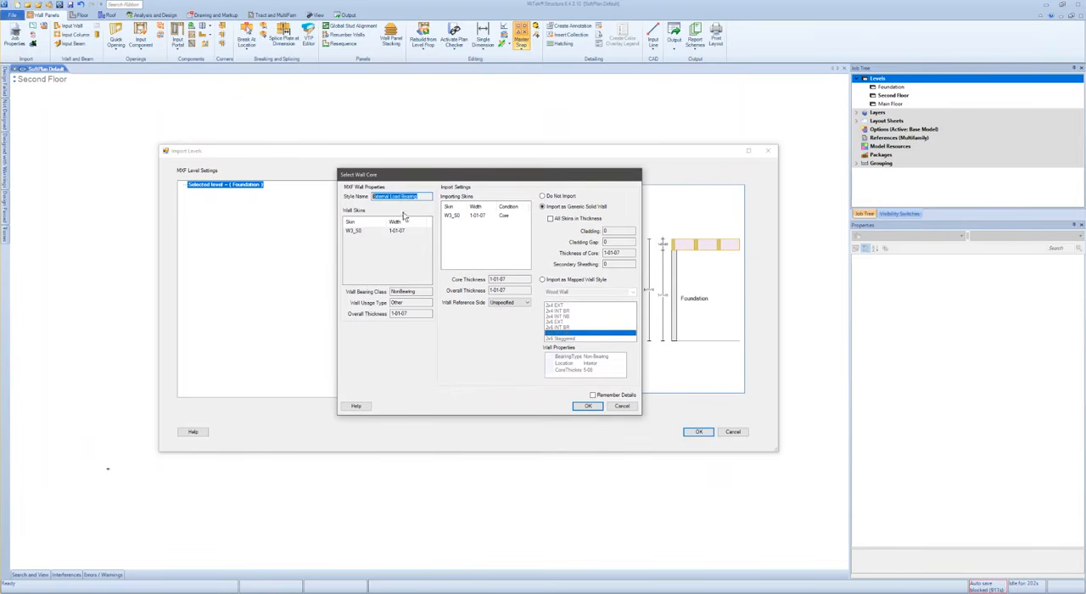
{"action": "left_click", "coordinate": [484, 215]}
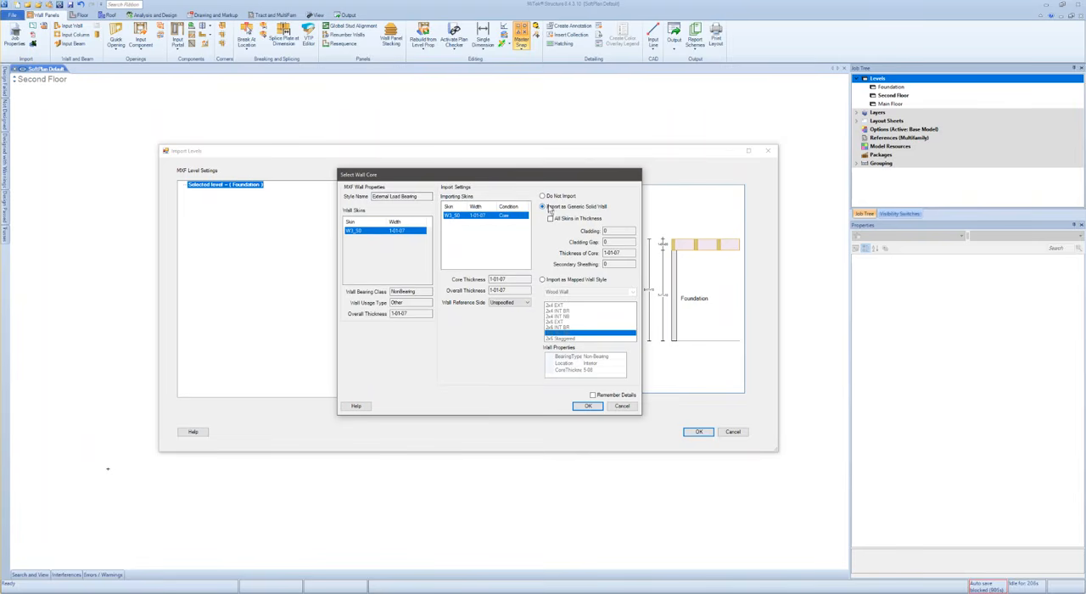
{"action": "left_click", "coordinate": [585, 407]}
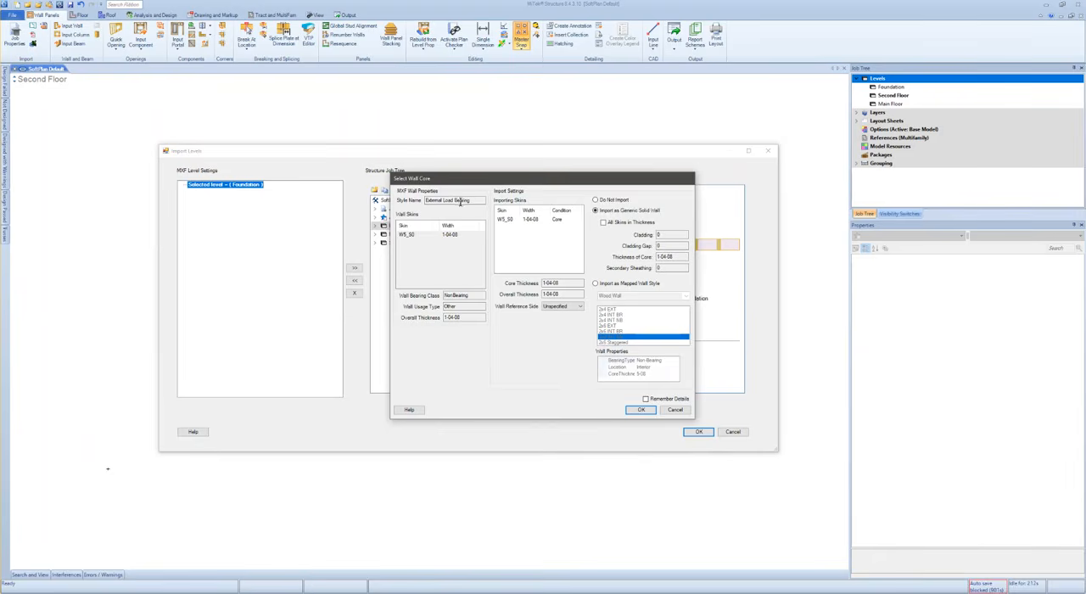
{"action": "left_click_drag", "start_coordinate": [562, 179], "coordinate": [520, 178]}
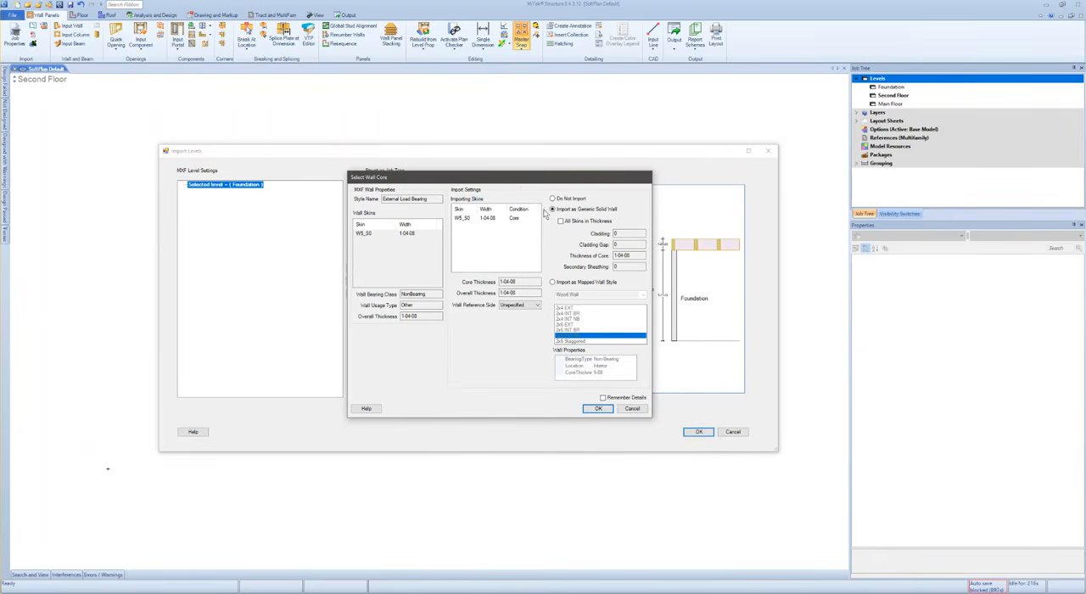
{"action": "left_click", "coordinate": [596, 409]}
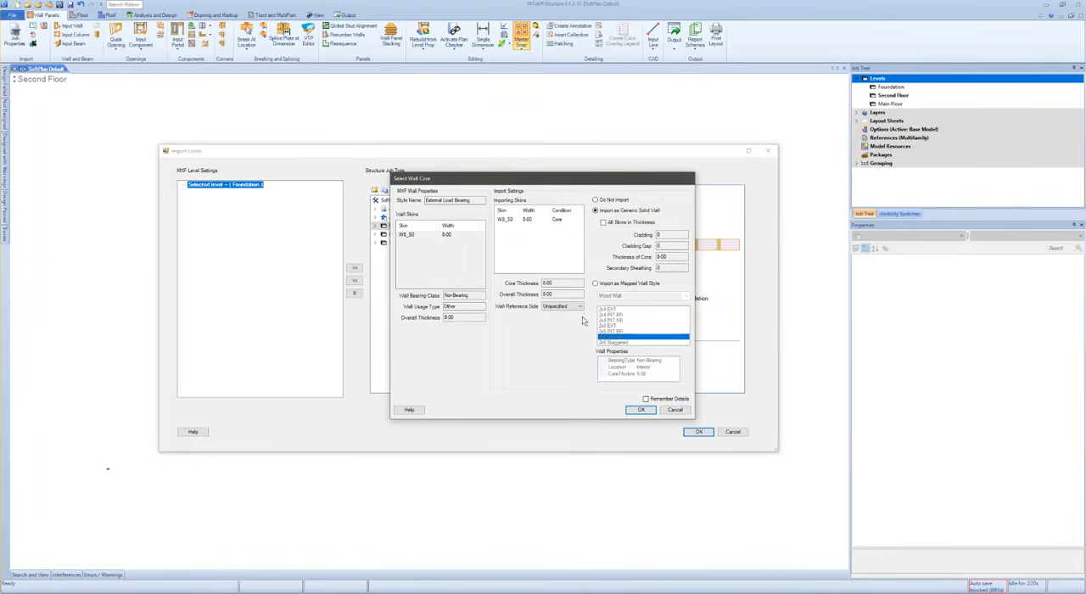
- Map the 8-00 External Load Bearing wall to the Solid Wall style with an 8-00 core, remember the details and accept
{"action": "left_click", "coordinate": [580, 220]}
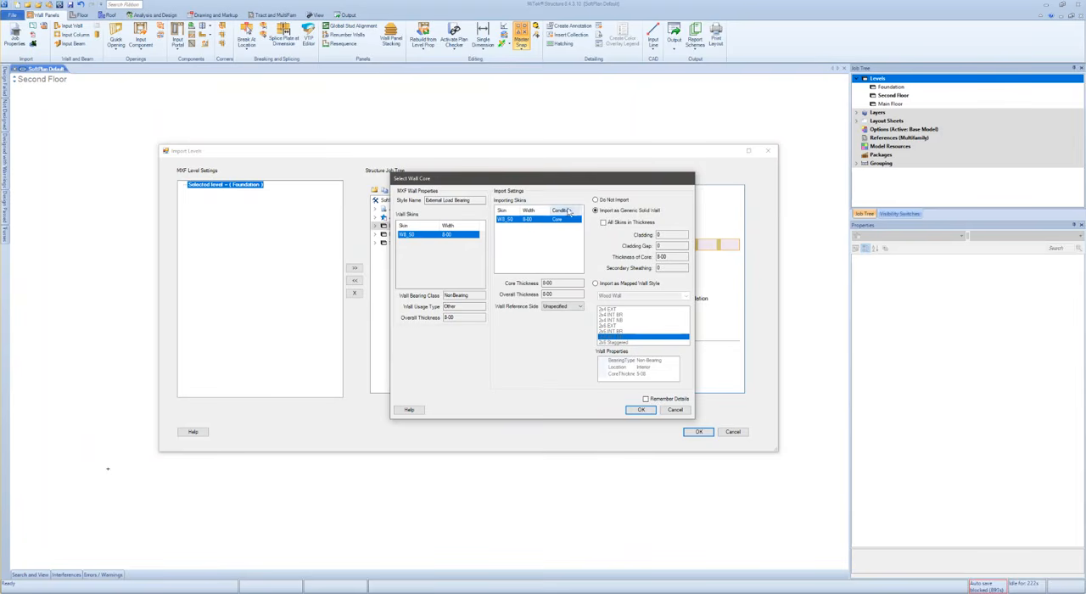
{"action": "left_click", "coordinate": [596, 284]}
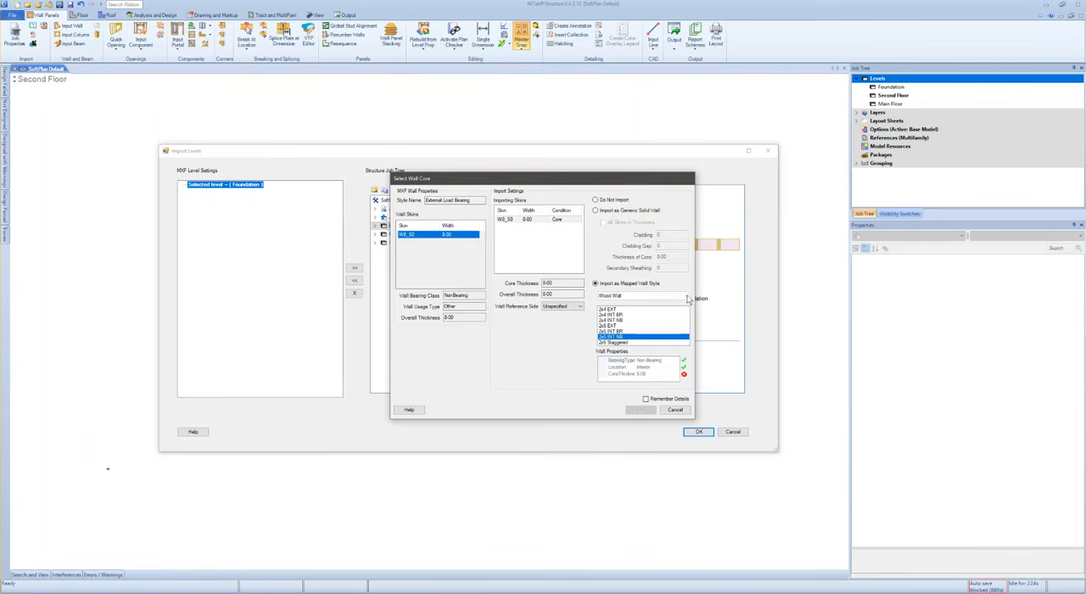
{"action": "left_click", "coordinate": [686, 295]}
{"action": "left_click", "coordinate": [676, 304]}
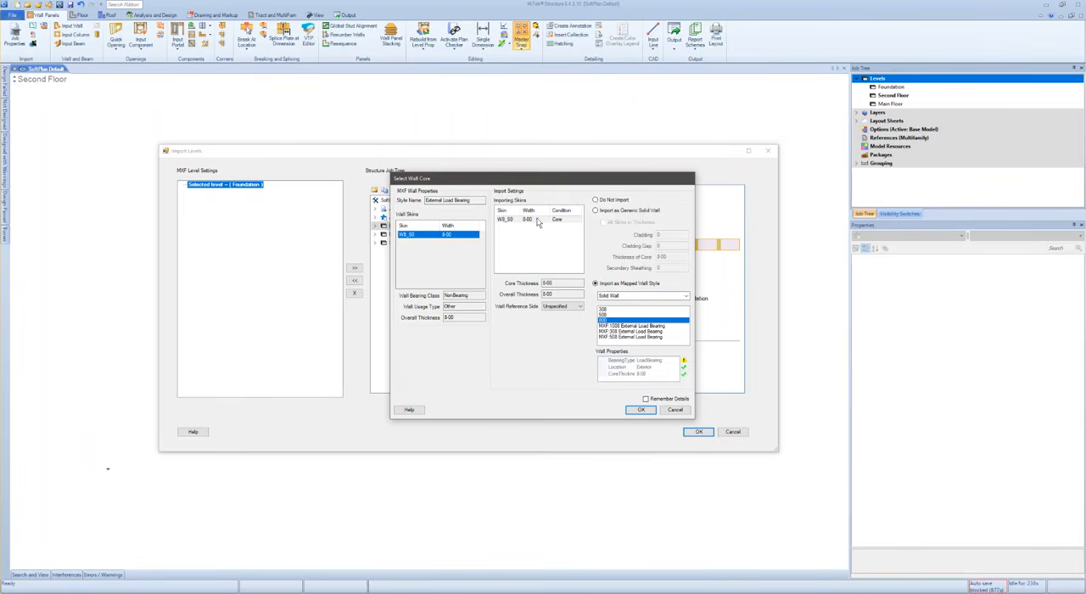
{"action": "left_click", "coordinate": [646, 398]}
{"action": "left_click", "coordinate": [643, 409]}
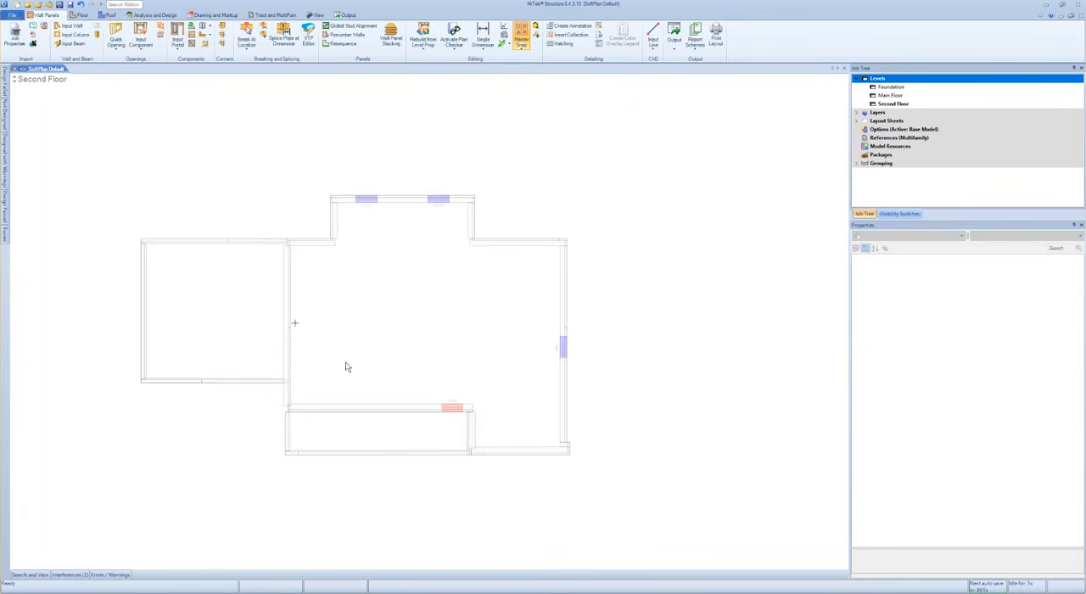
- Inspect the imported foundation walls in a 3D view and return to the plan view
{"action": "key", "text": "F3"}
{"action": "middle_click_drag", "start_coordinate": [404, 269], "coordinate": [452, 283]}
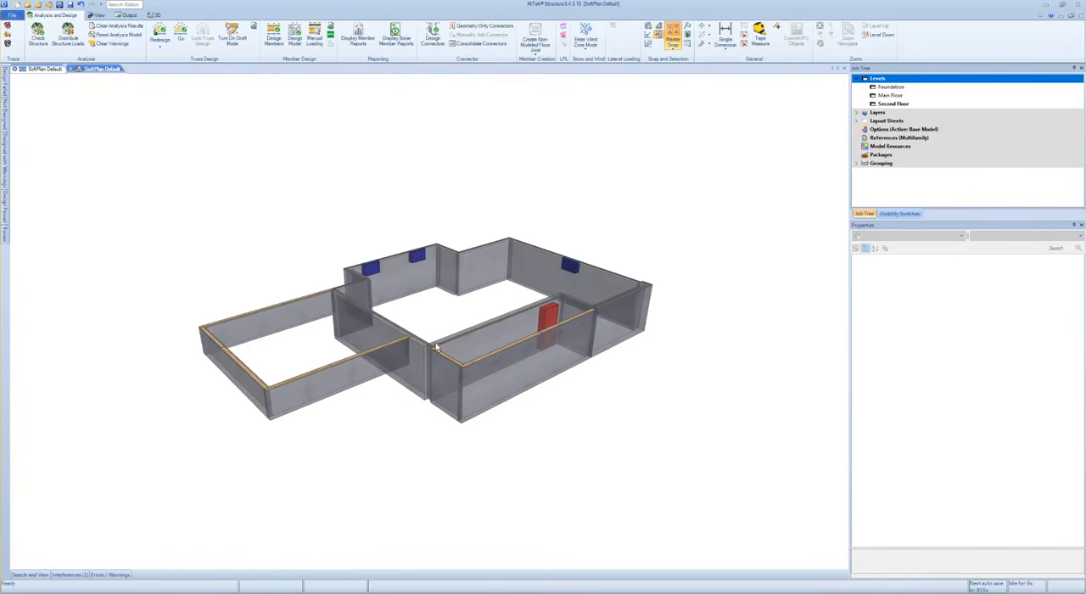
{"action": "scroll", "coordinate": [455, 340], "scroll_direction": "up", "scroll_amount": 3}
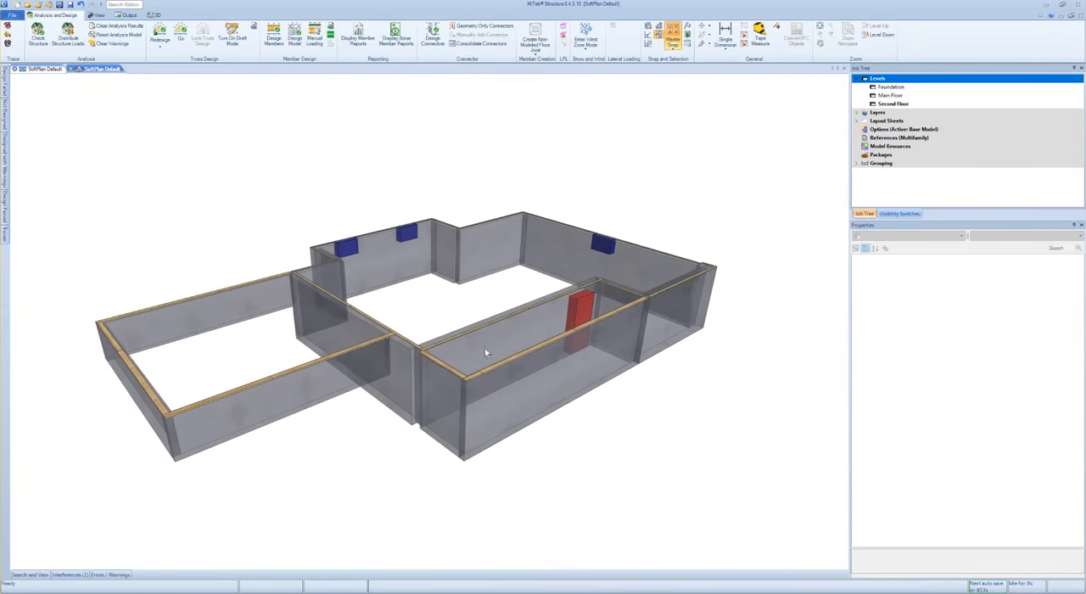
{"action": "left_click", "coordinate": [93, 68]}
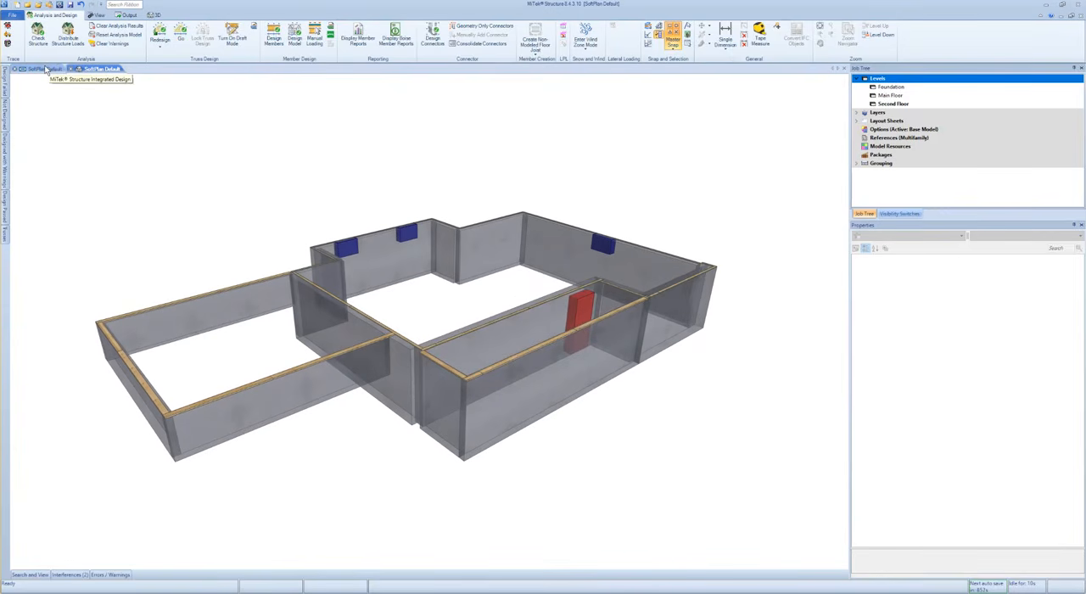
{"action": "left_click", "coordinate": [47, 70]}
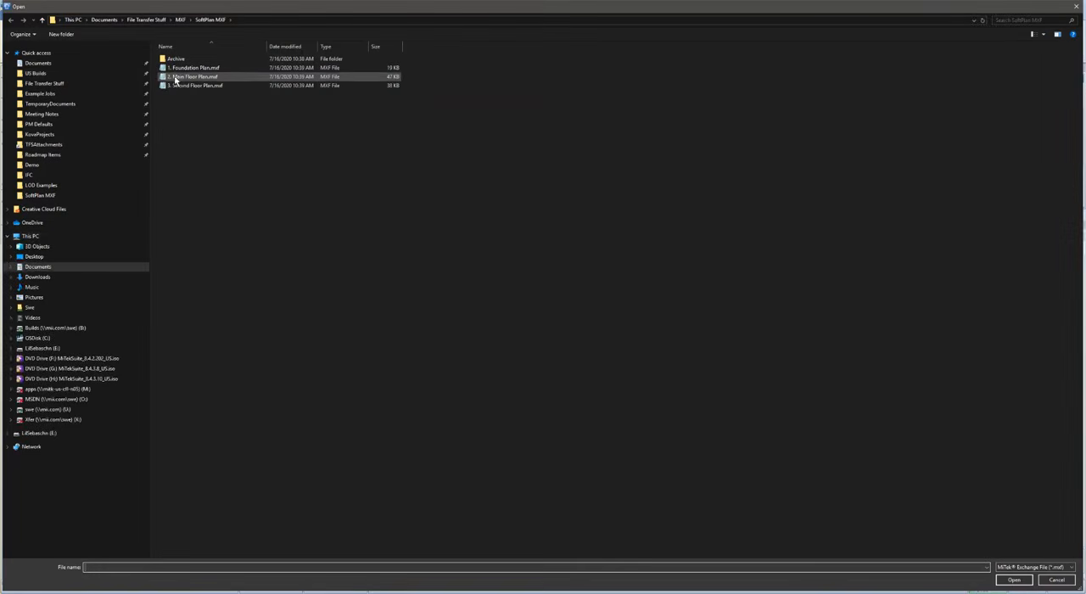
- Import the file 2. Main Floor Plan.mxf and assign its level to the Main Floor level
{"action": "left_click", "coordinate": [176, 77]}
{"action": "left_click", "coordinate": [1014, 579]}
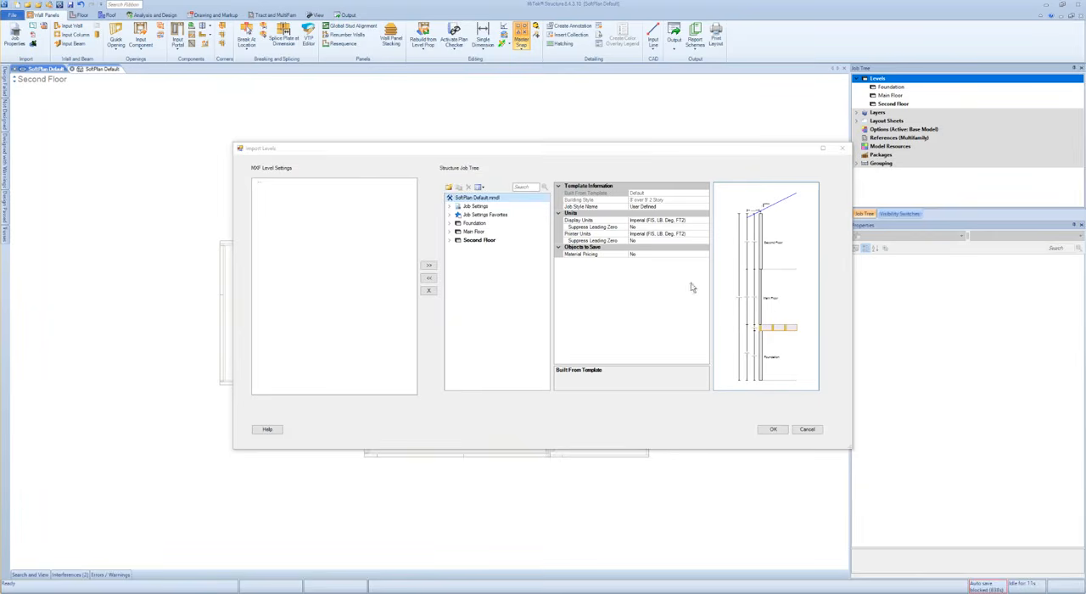
{"action": "left_click", "coordinate": [470, 232]}
{"action": "left_click", "coordinate": [429, 267]}
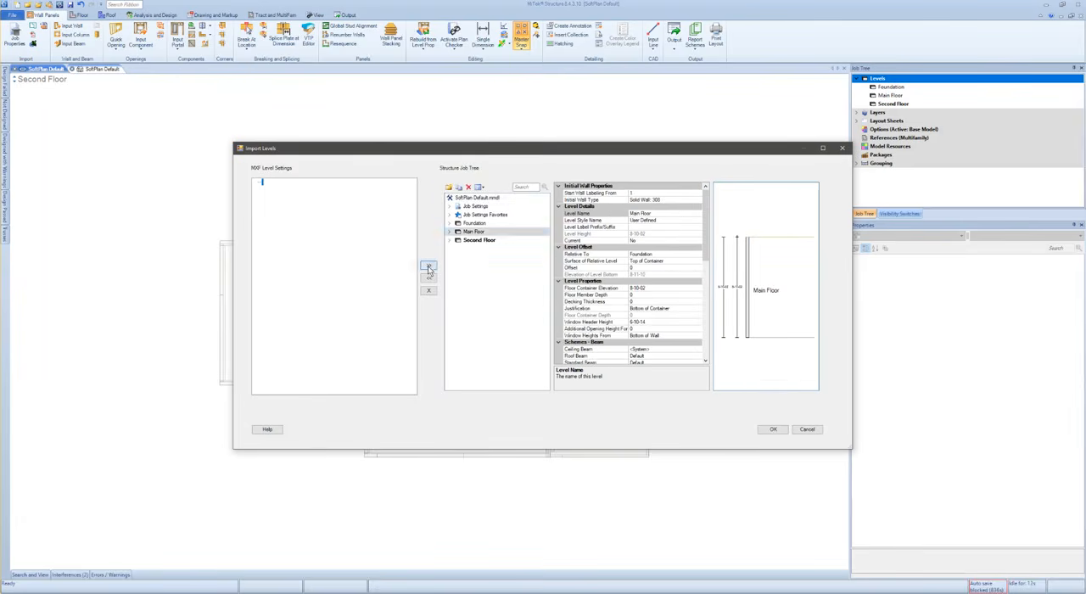
{"action": "left_click", "coordinate": [774, 431]}
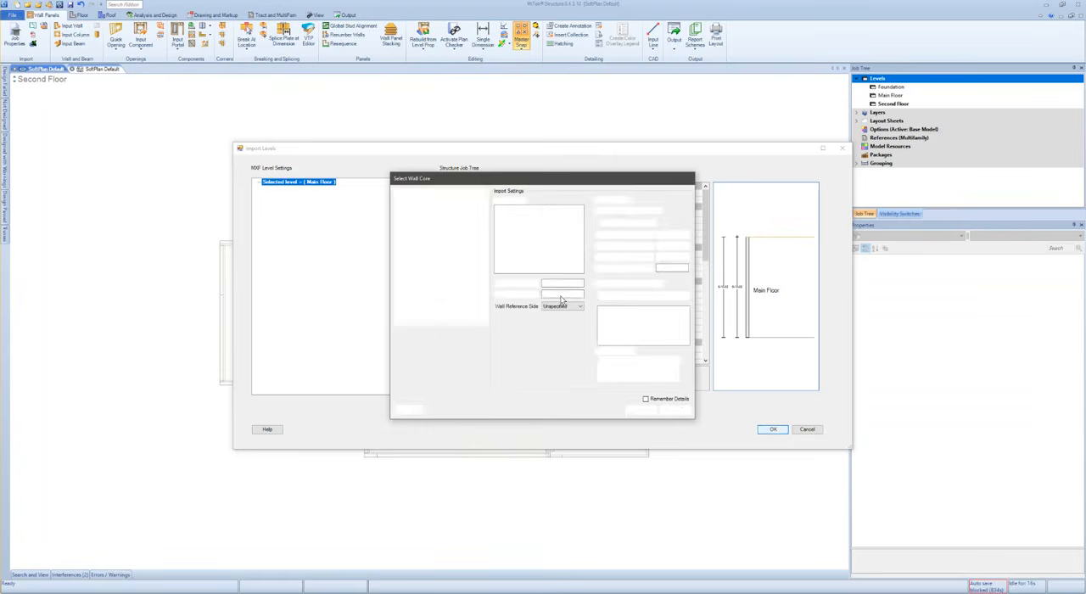
- Map the 5-08 External Load Bearing wall to the 2x6 EXT Wood Wall style with its core skin selected
{"action": "left_click_drag", "start_coordinate": [550, 182], "coordinate": [498, 180]}
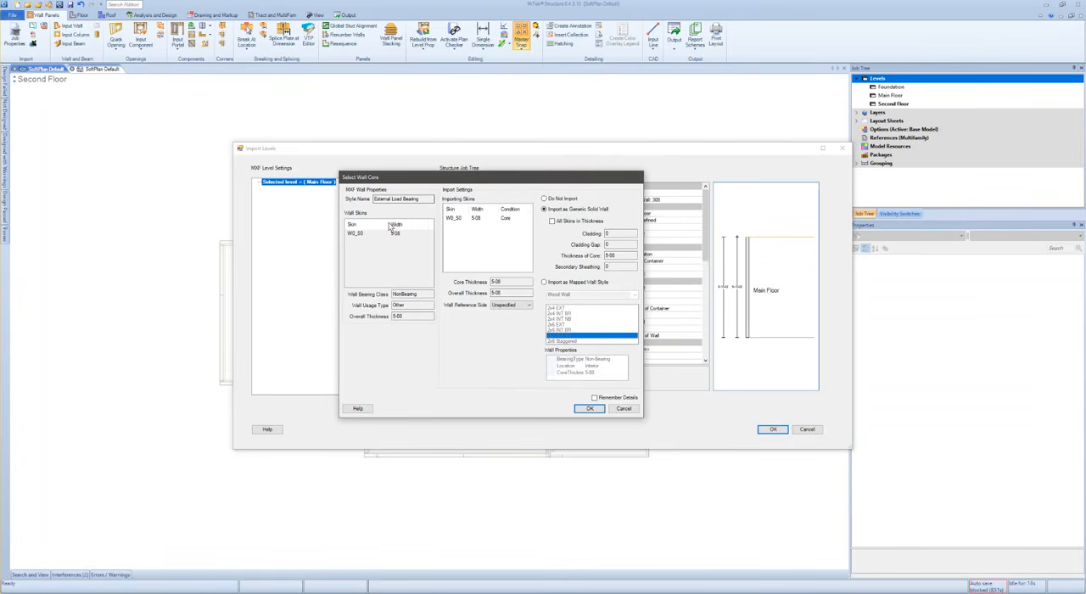
{"action": "left_click", "coordinate": [481, 219]}
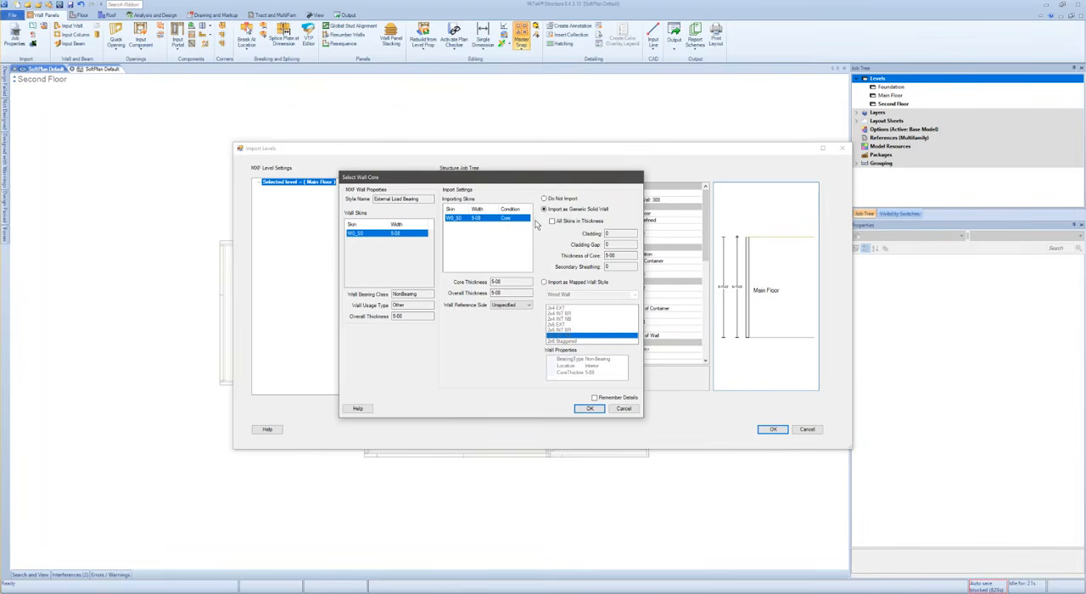
{"action": "left_click", "coordinate": [551, 283]}
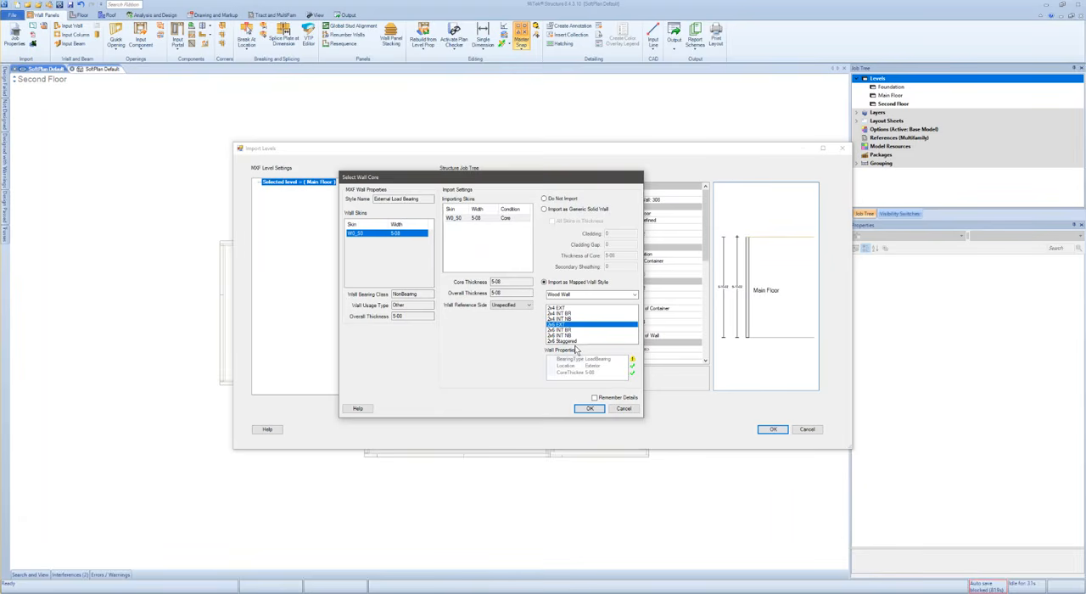
{"action": "left_click_drag", "start_coordinate": [423, 198], "coordinate": [374, 200]}
{"action": "left_click", "coordinate": [569, 326]}
- Compare the 5-08 wall's bearing class with its style name, and accept the mapping with Remember Details enabled
{"action": "left_click_drag", "start_coordinate": [425, 293], "coordinate": [383, 294]}
{"action": "left_click", "coordinate": [427, 294]}
{"action": "left_click_drag", "start_coordinate": [427, 295], "coordinate": [382, 289]}
{"action": "left_click", "coordinate": [428, 295]}
{"action": "left_click_drag", "start_coordinate": [425, 199], "coordinate": [389, 201]}
{"action": "left_click", "coordinate": [595, 398]}
{"action": "left_click", "coordinate": [590, 410]}
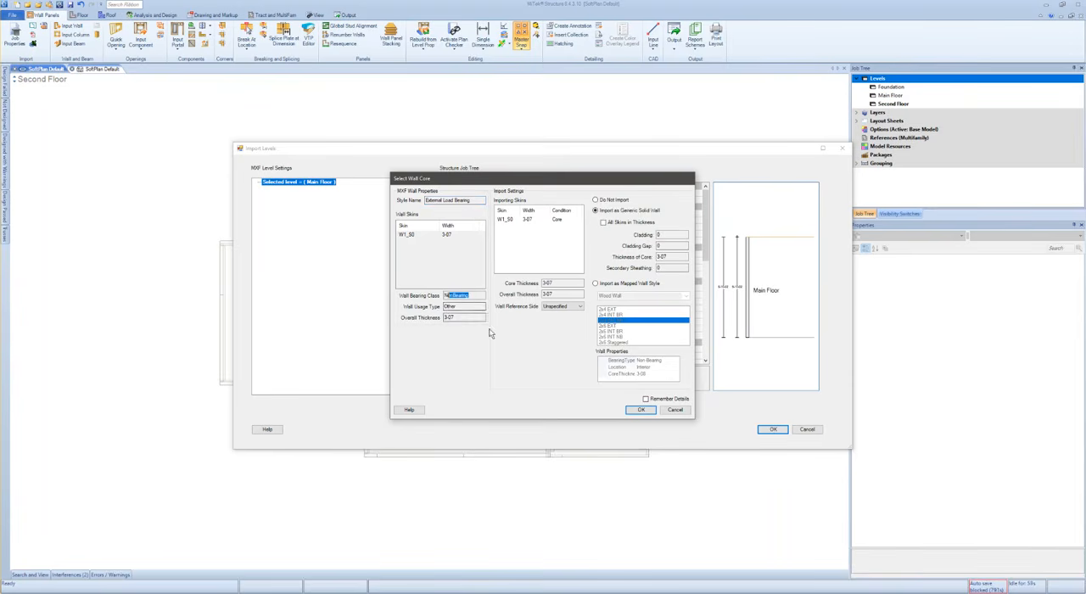
- Map the 3-07 External Load Bearing wall to the 2x4 EXT Wood Wall style and check its core thickness match
{"action": "left_click_drag", "start_coordinate": [426, 201], "coordinate": [478, 201]}
{"action": "left_click", "coordinate": [525, 220]}
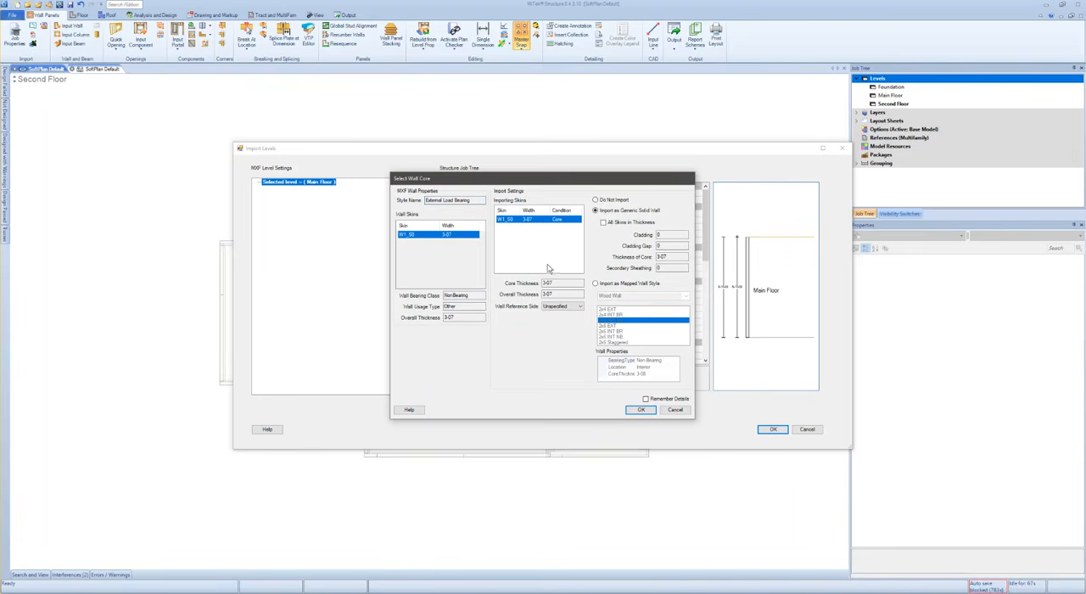
{"action": "left_click", "coordinate": [596, 284]}
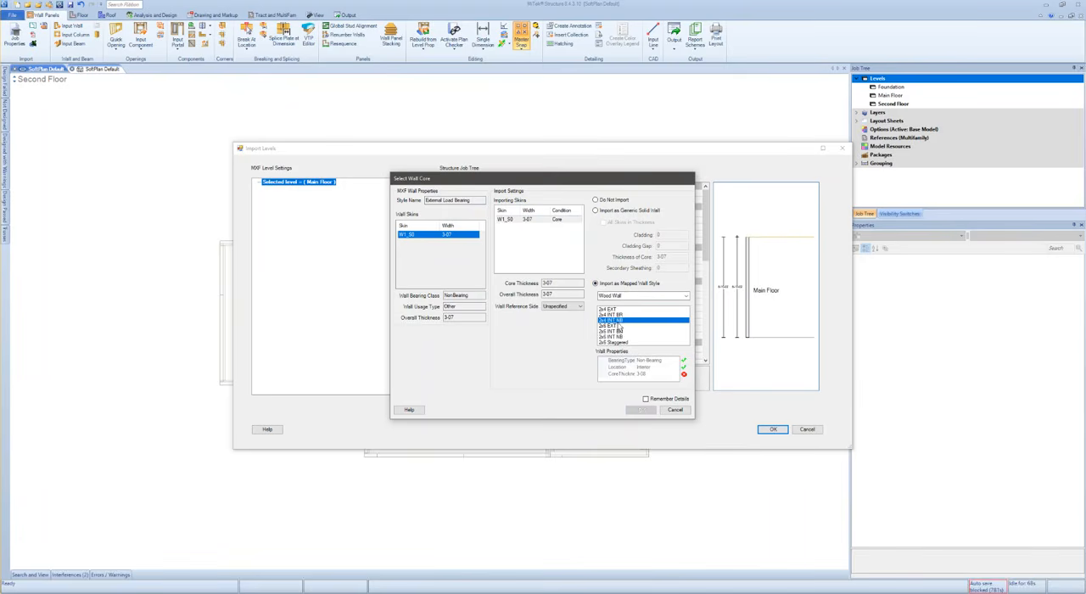
{"action": "left_click", "coordinate": [609, 310]}
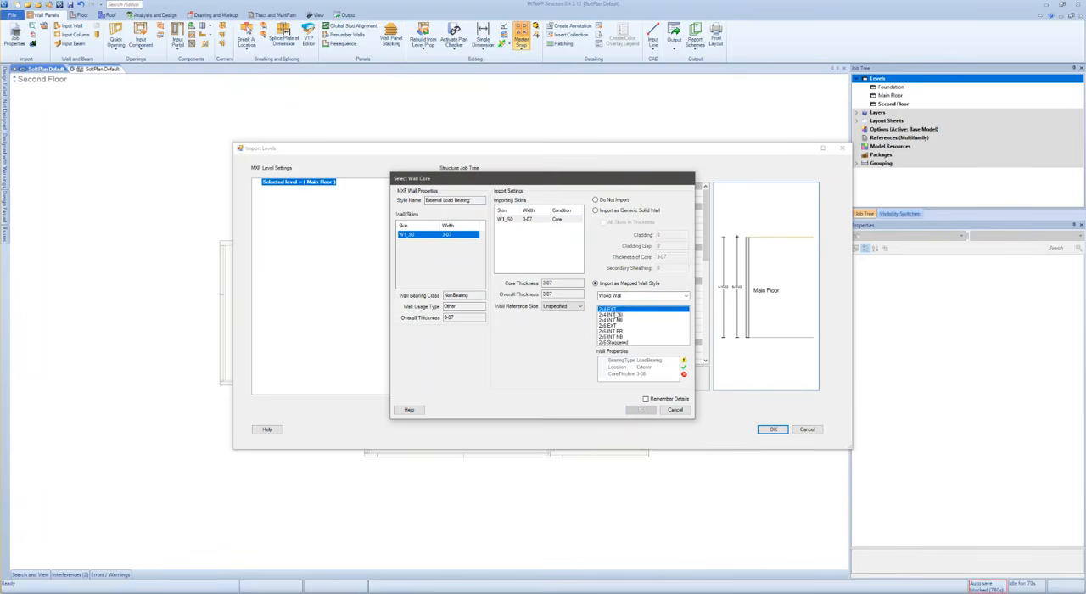
{"action": "left_click", "coordinate": [645, 374]}
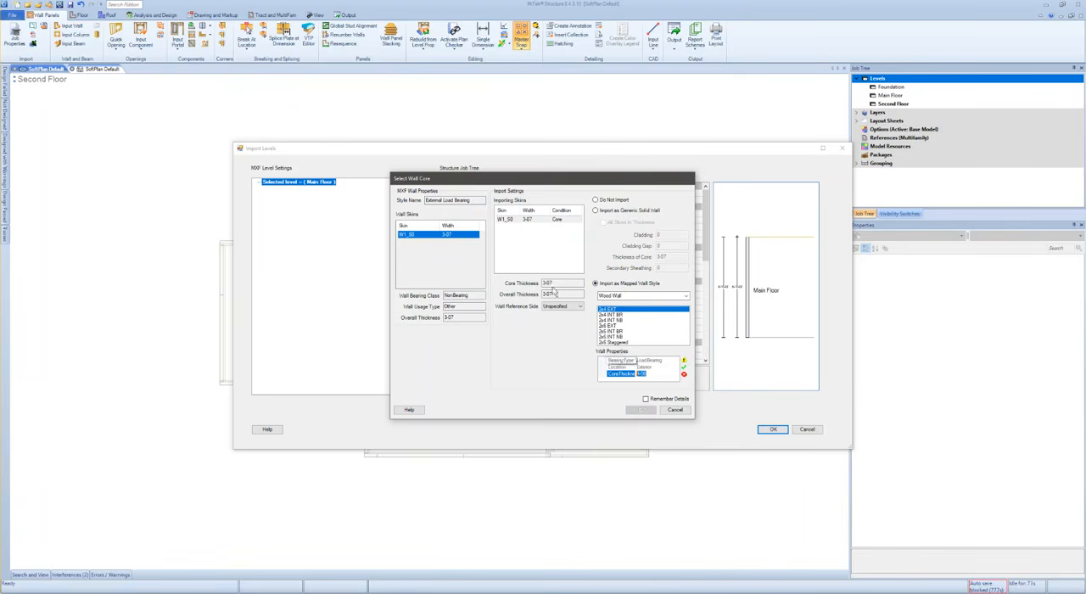
- Modify the importing core skin's thickness to 3-08 and accept the 2x4 EXT mapping with Remember Details enabled
{"action": "left_click", "coordinate": [515, 219]}
{"action": "right_click", "coordinate": [529, 220]}
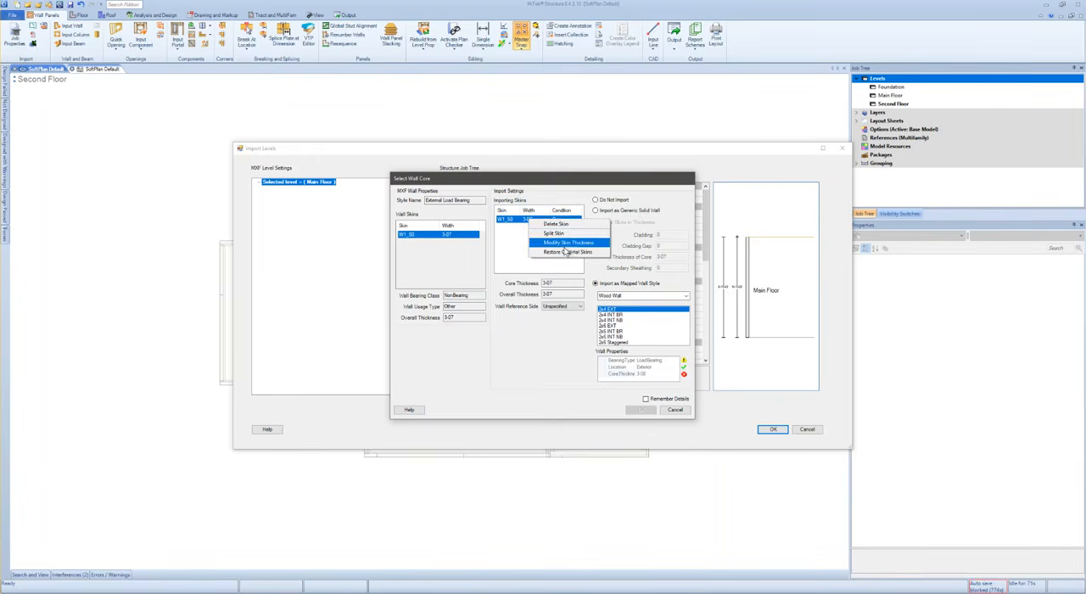
{"action": "left_click", "coordinate": [569, 243]}
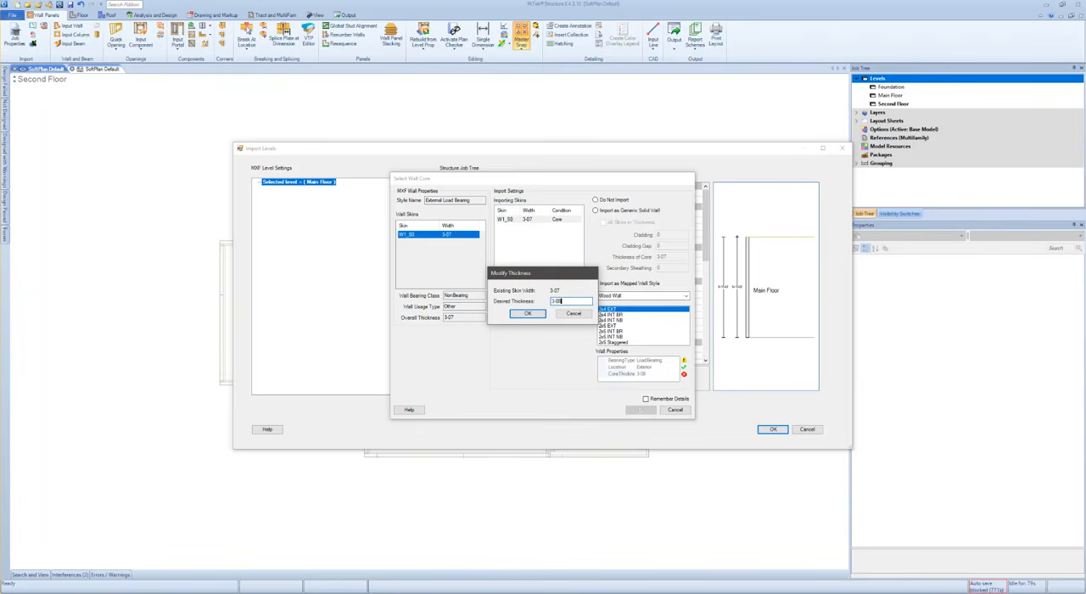
{"action": "left_click", "coordinate": [535, 314]}
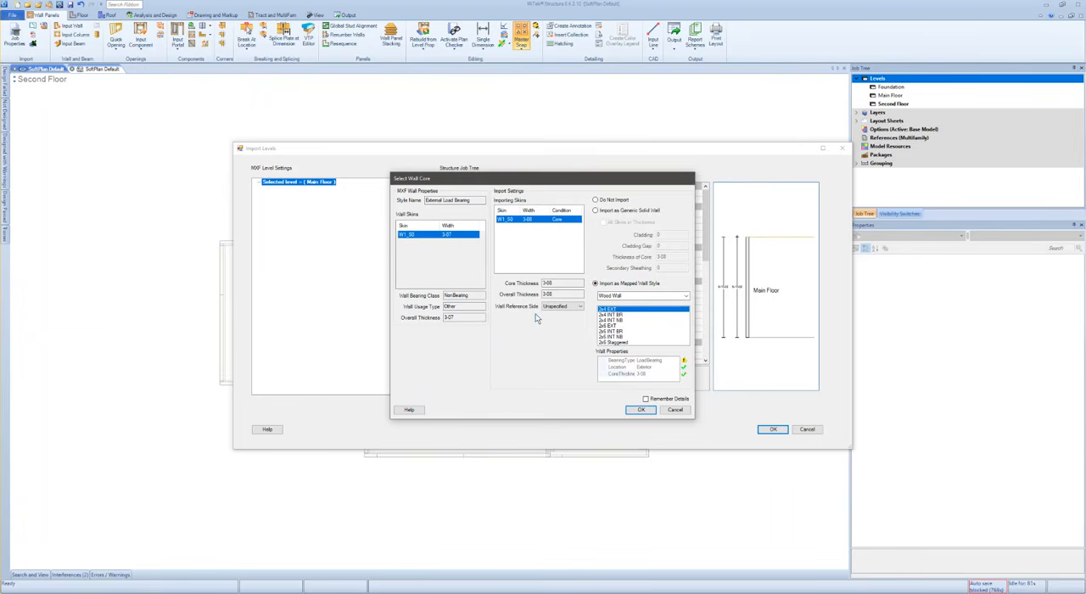
{"action": "left_click", "coordinate": [646, 399]}
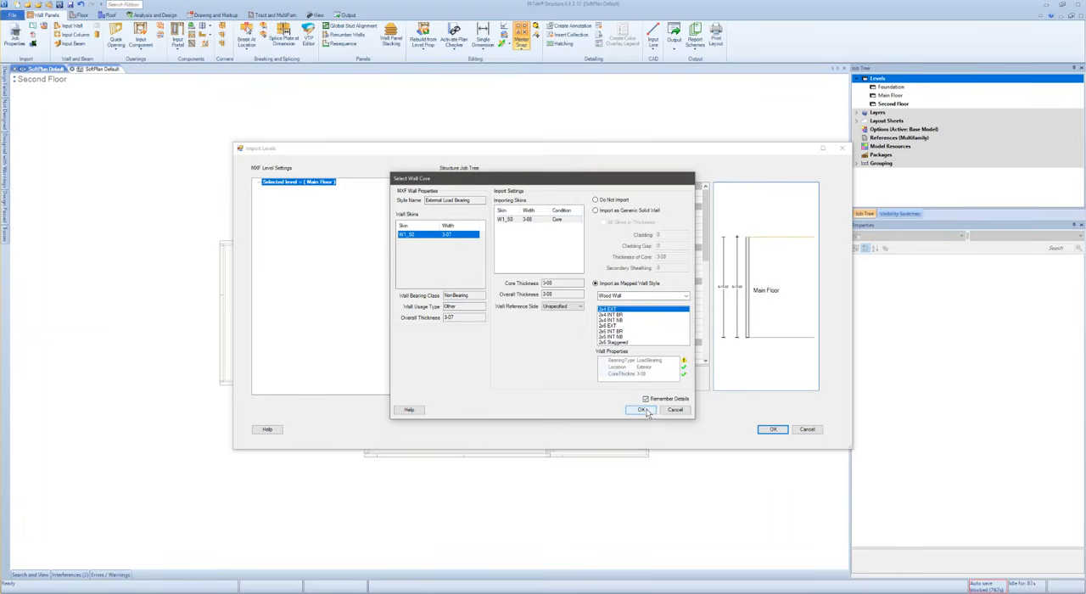
{"action": "left_click", "coordinate": [644, 411]}
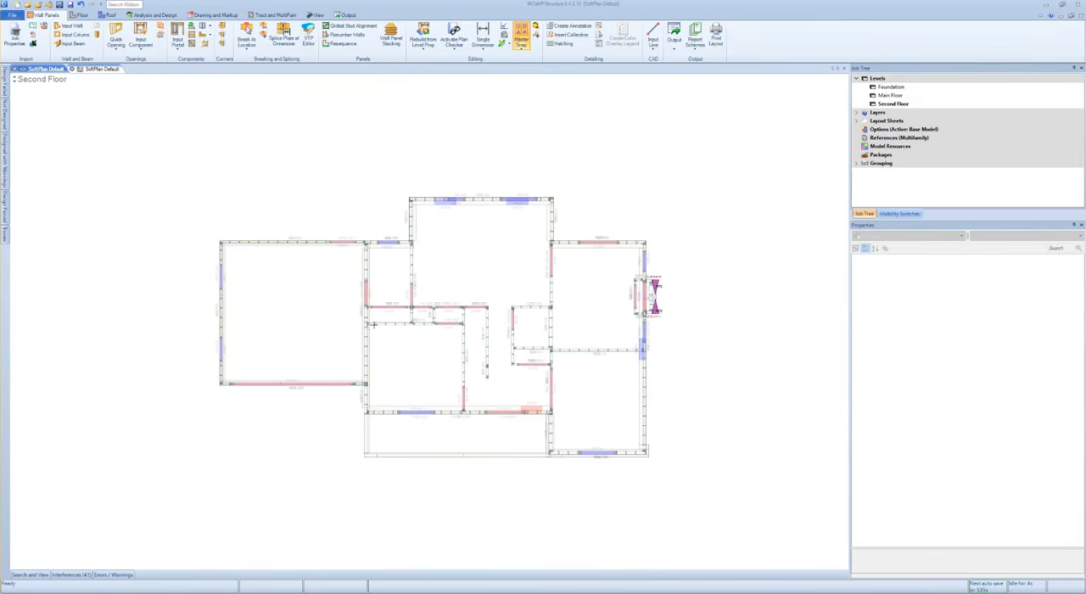
- Look over the imported main floor walls and openings in the plan view
{"action": "middle_click_drag", "start_coordinate": [678, 407], "coordinate": [695, 411]}
{"action": "scroll", "coordinate": [665, 407], "scroll_direction": "up", "scroll_amount": 3}
{"action": "scroll", "coordinate": [390, 302], "scroll_direction": "down", "scroll_amount": 2}
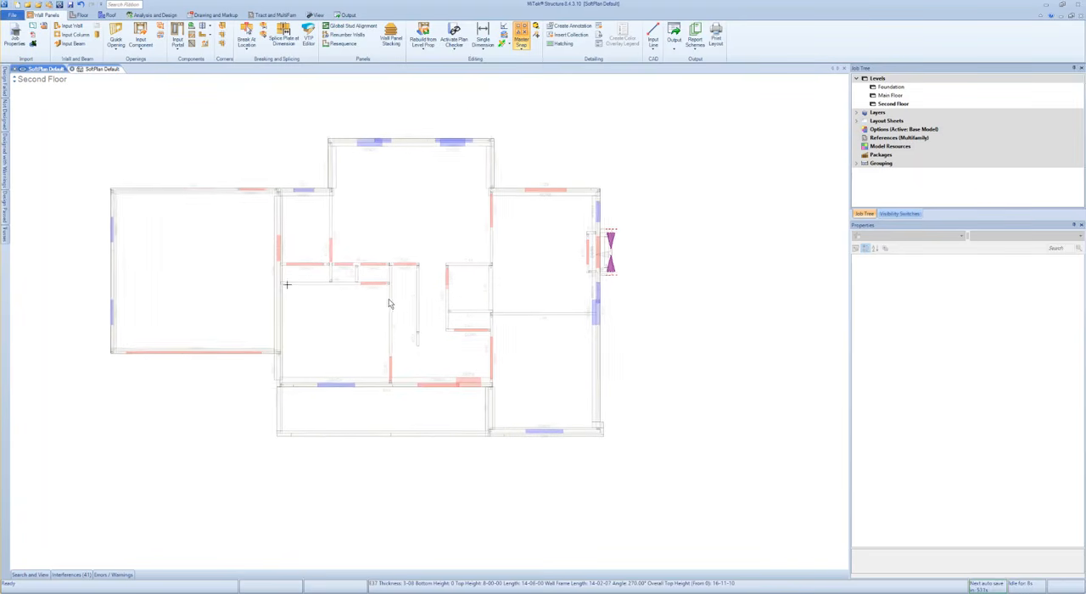
{"action": "middle_click_drag", "start_coordinate": [396, 303], "coordinate": [494, 342]}
{"action": "middle_click_drag", "start_coordinate": [470, 388], "coordinate": [468, 368]}
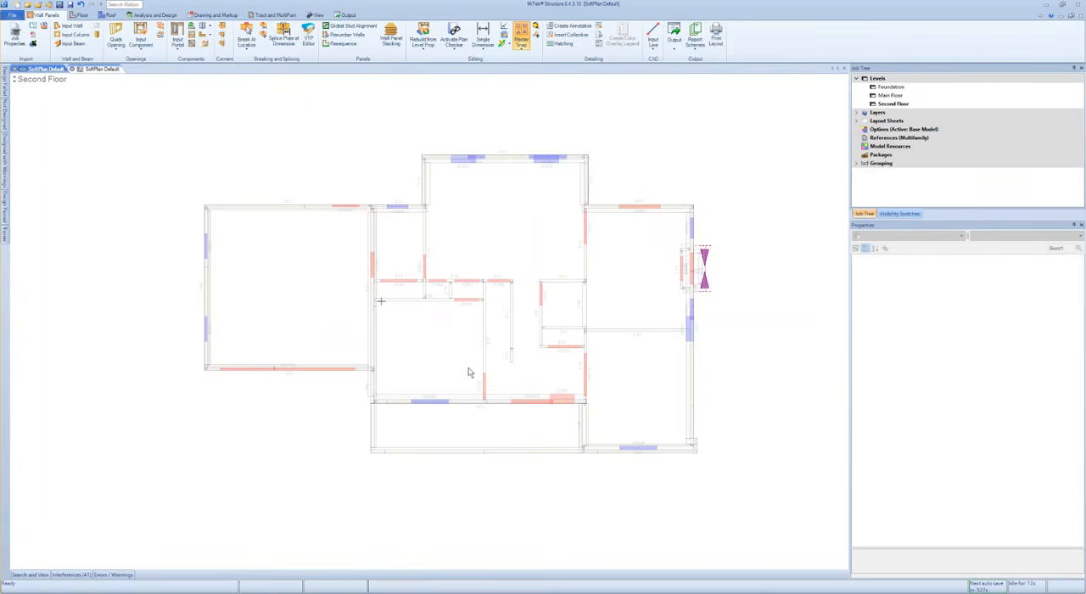
- Open the file 3. Second Floor Plan.mxf for import into the model
{"action": "scroll", "coordinate": [468, 371], "scroll_direction": "up", "scroll_amount": 1}
{"action": "middle_click_drag", "start_coordinate": [485, 366], "coordinate": [476, 370]}
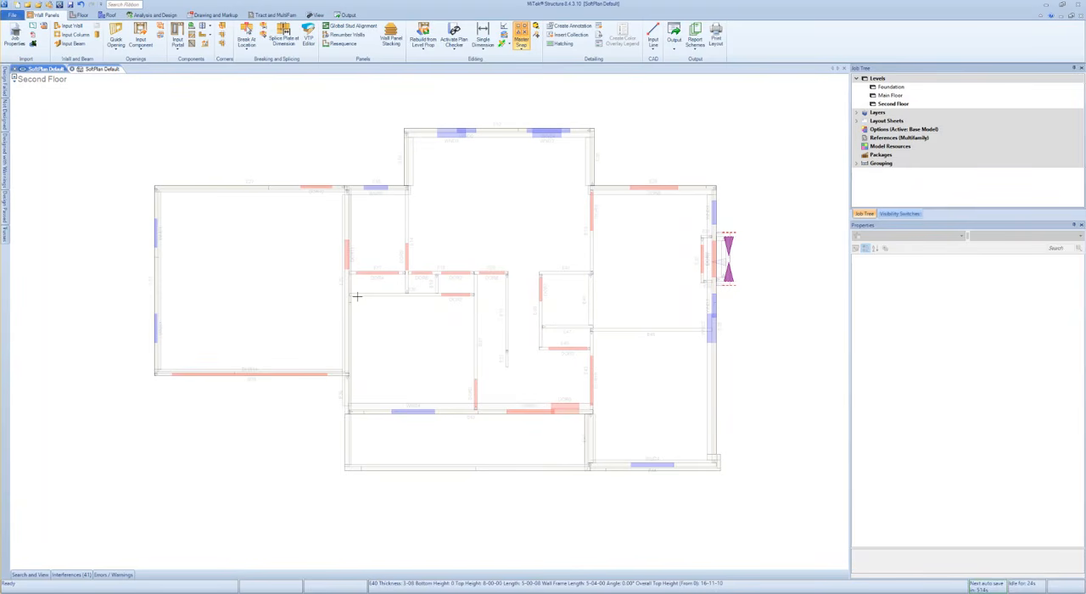
{"action": "left_click", "coordinate": [33, 47]}
{"action": "left_click", "coordinate": [204, 87]}
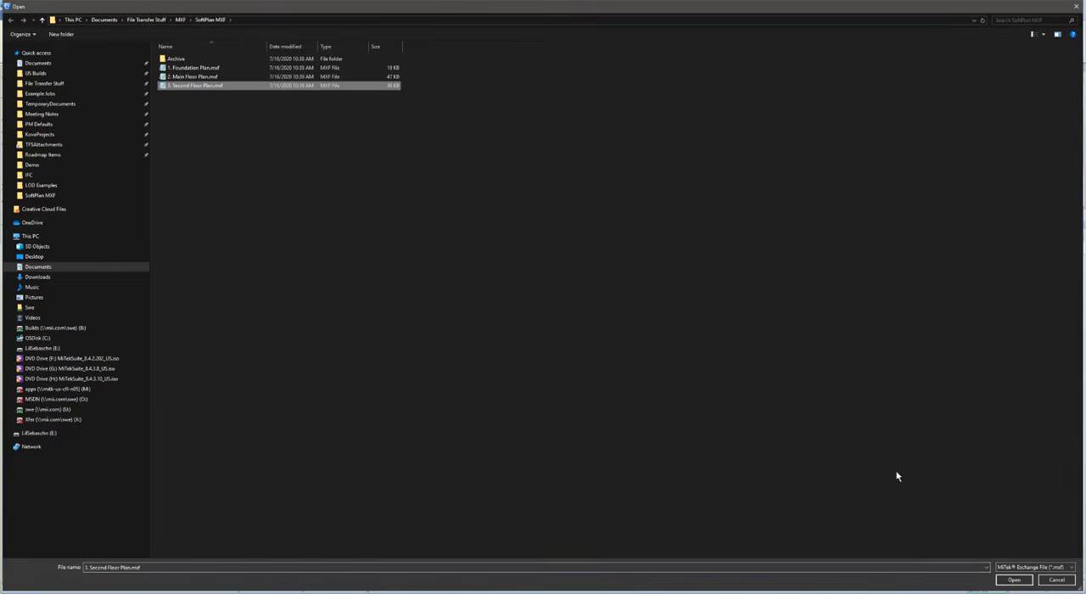
{"action": "left_click", "coordinate": [1010, 580]}
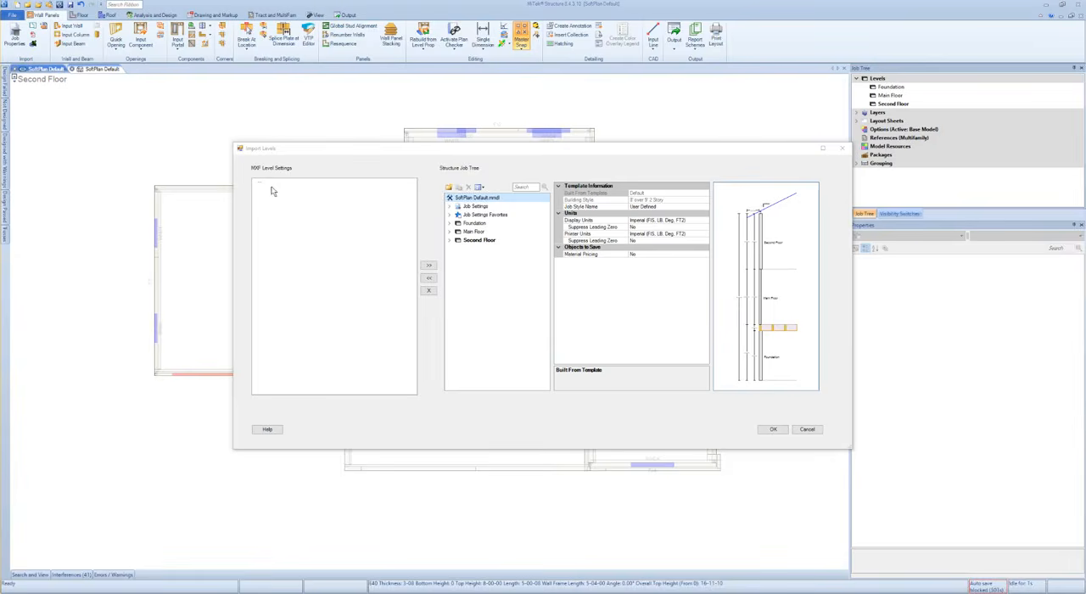
- Assign the imported MXF level to Second Floor and bring in the 10-08 External Load Bearing wall as a generic solid wall
{"action": "left_click", "coordinate": [479, 240]}
{"action": "left_click", "coordinate": [429, 265]}
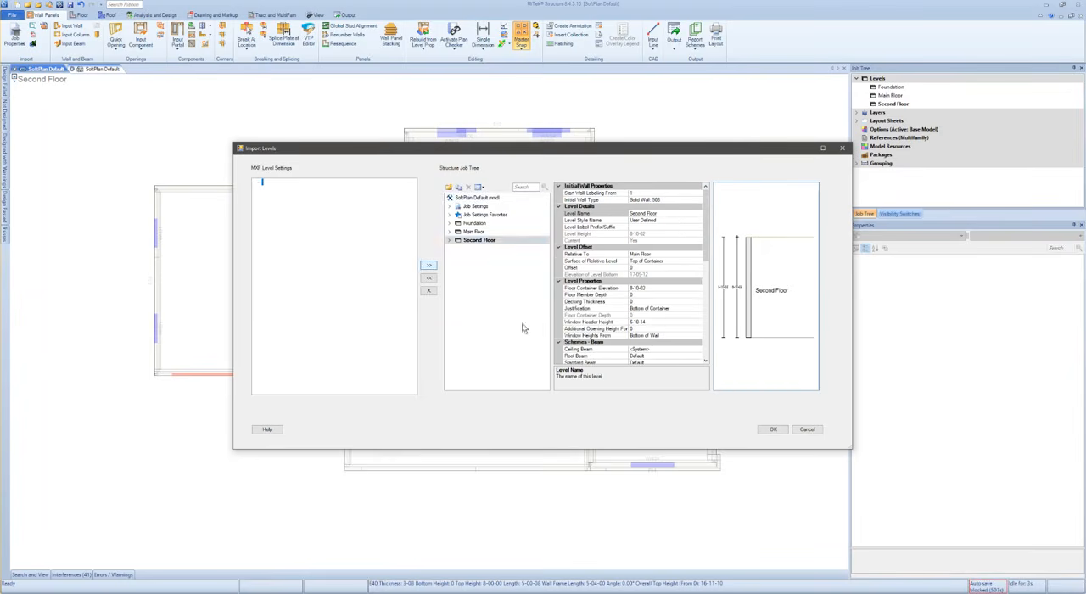
{"action": "left_click", "coordinate": [780, 432]}
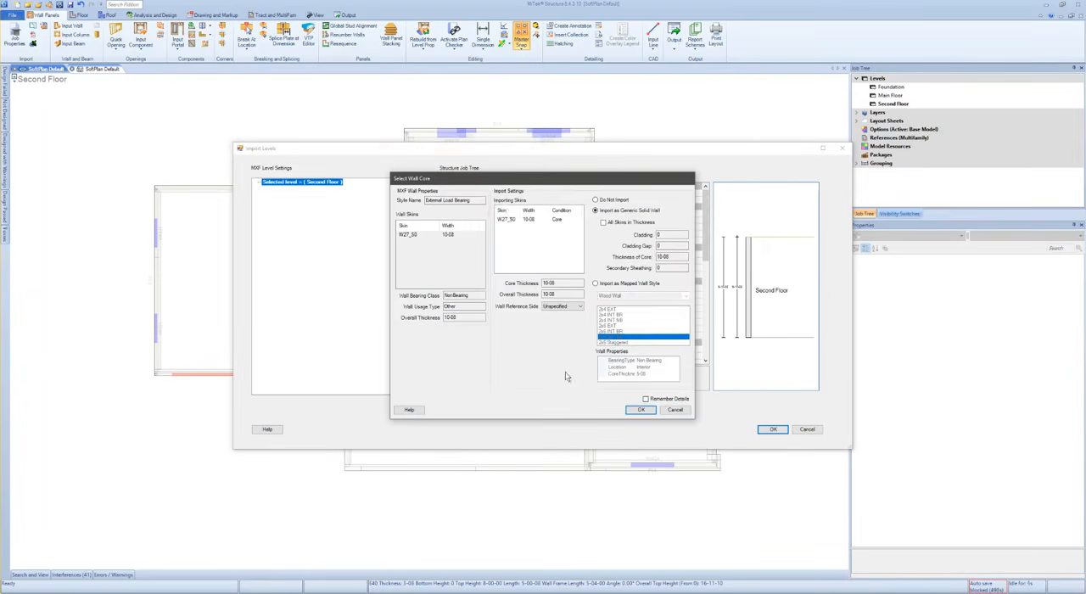
{"action": "left_click", "coordinate": [522, 223]}
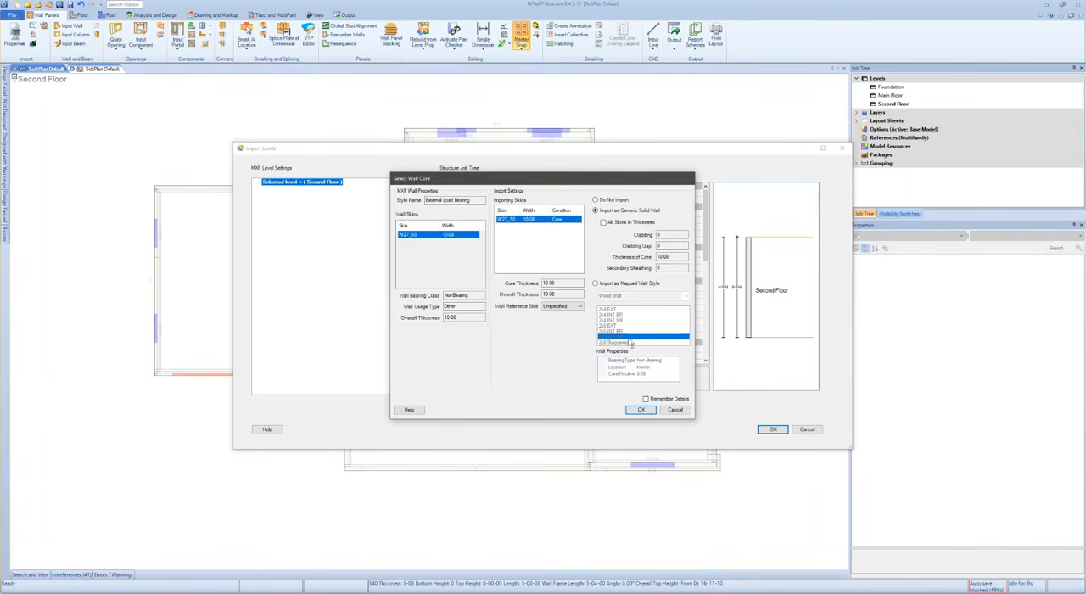
{"action": "left_click", "coordinate": [641, 410]}
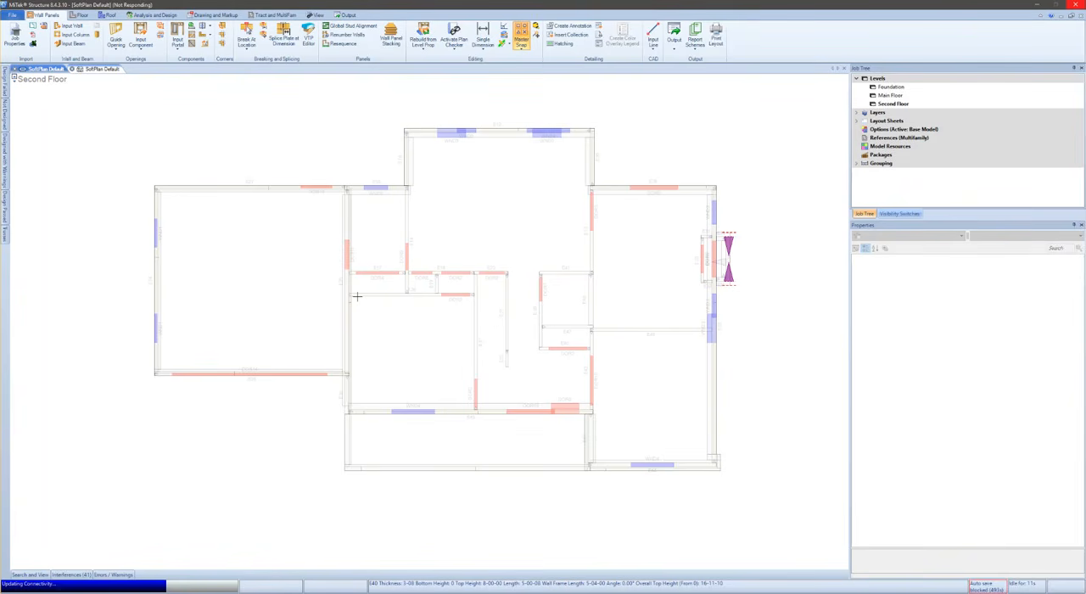
- Examine the imported levels in the 3D view and check the properties of the garage roof plane
{"action": "scroll", "coordinate": [772, 460], "scroll_direction": "down", "scroll_amount": 1}
{"action": "middle_click_drag", "start_coordinate": [755, 445], "coordinate": [683, 428]}
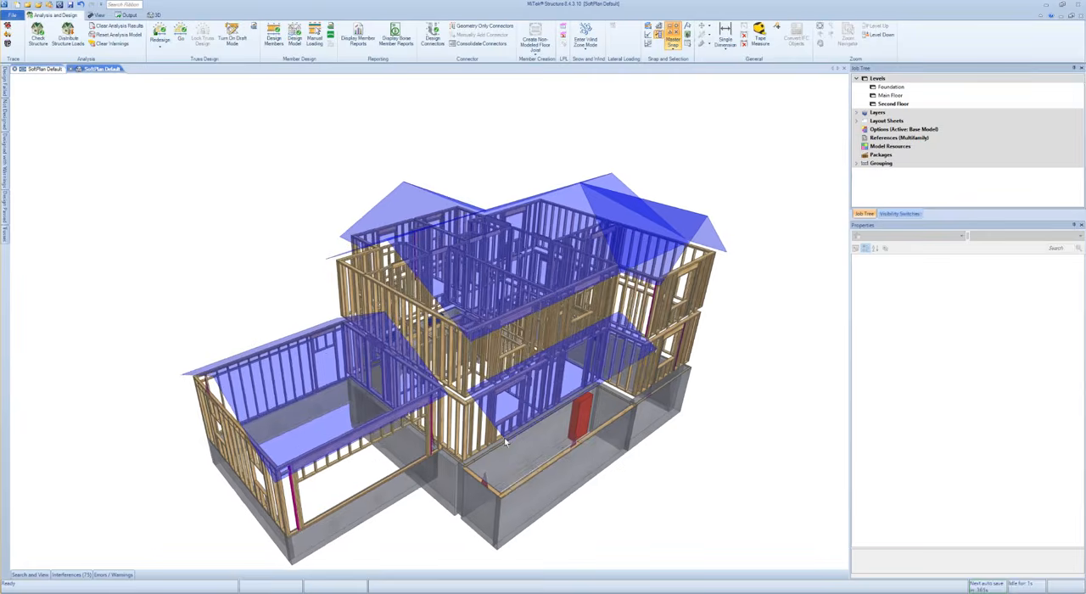
{"action": "left_click", "coordinate": [279, 374]}
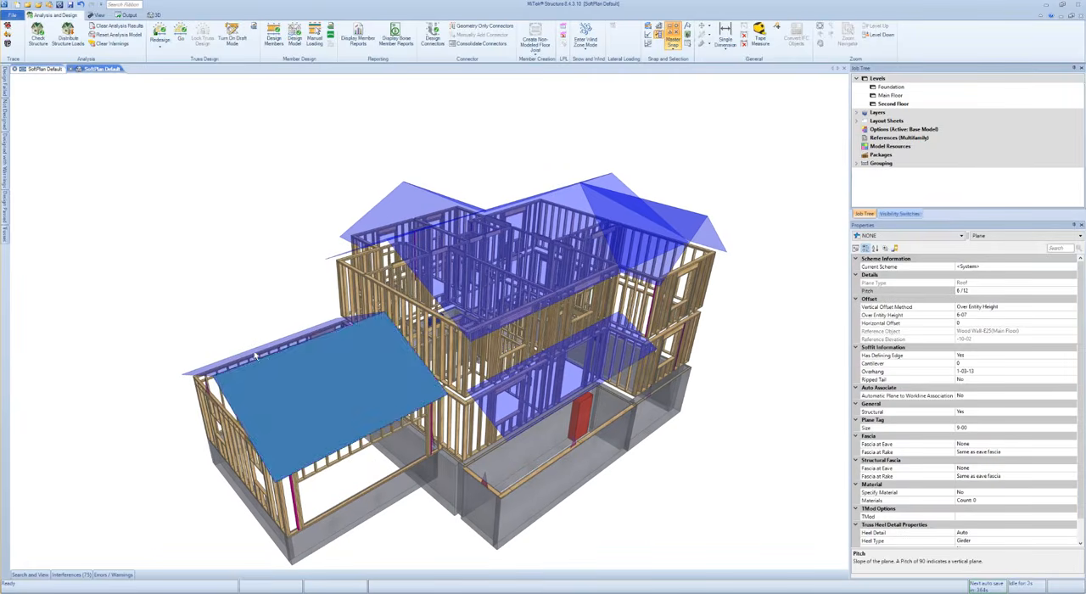
{"action": "left_click", "coordinate": [723, 482]}
{"action": "middle_click_drag", "start_coordinate": [715, 487], "coordinate": [723, 460]}
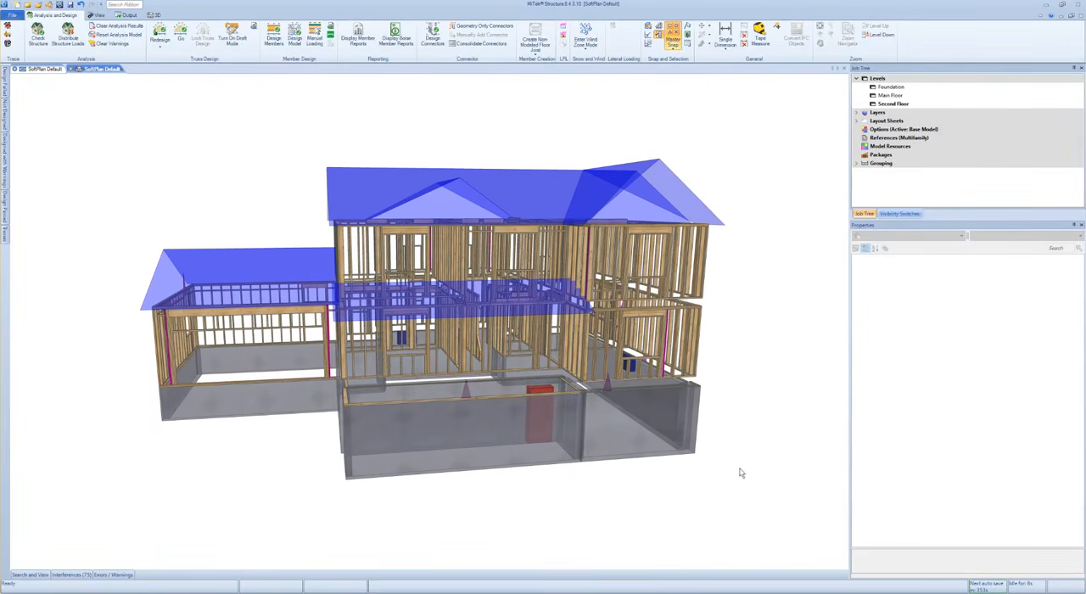
- Inspect the framing and properties of the main floor window opening, and look over the whole 3D model from several angles
{"action": "scroll", "coordinate": [645, 306], "scroll_direction": "up", "scroll_amount": 5}
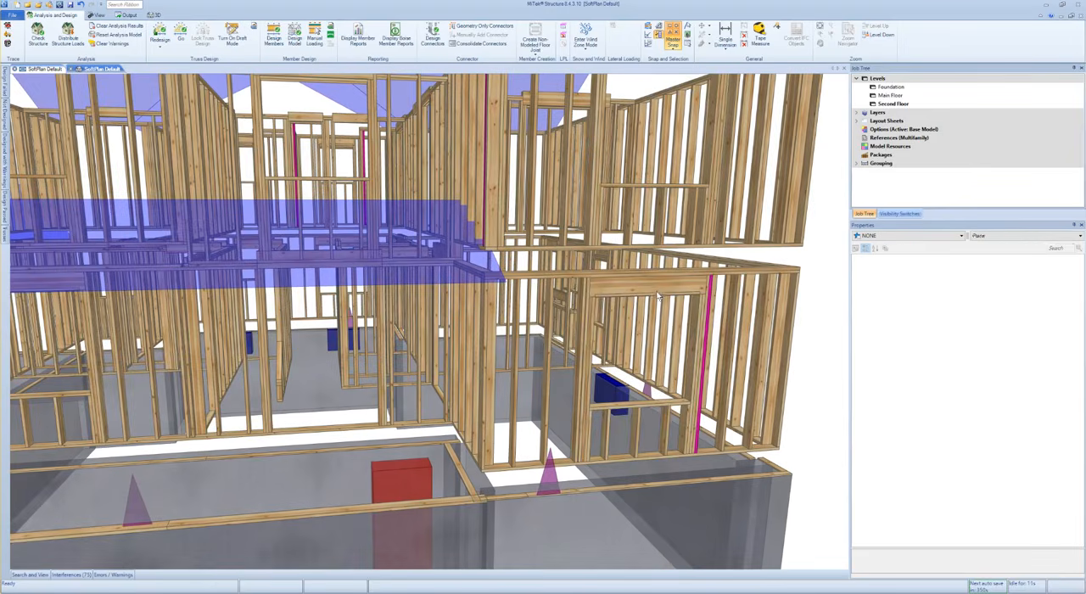
{"action": "left_click", "coordinate": [657, 294]}
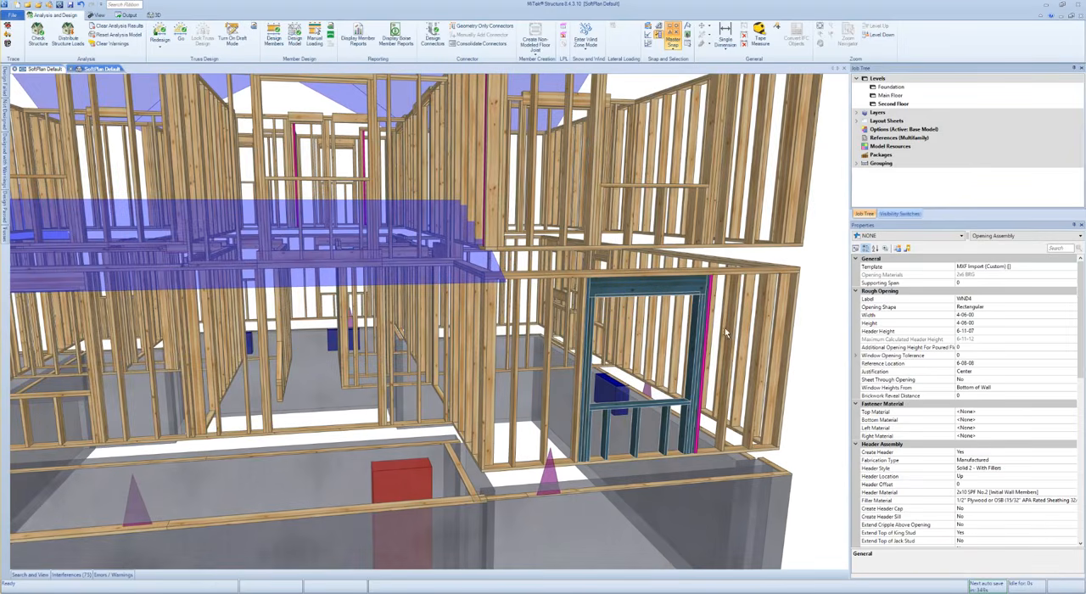
{"action": "scroll", "coordinate": [724, 328], "scroll_direction": "up", "scroll_amount": 3}
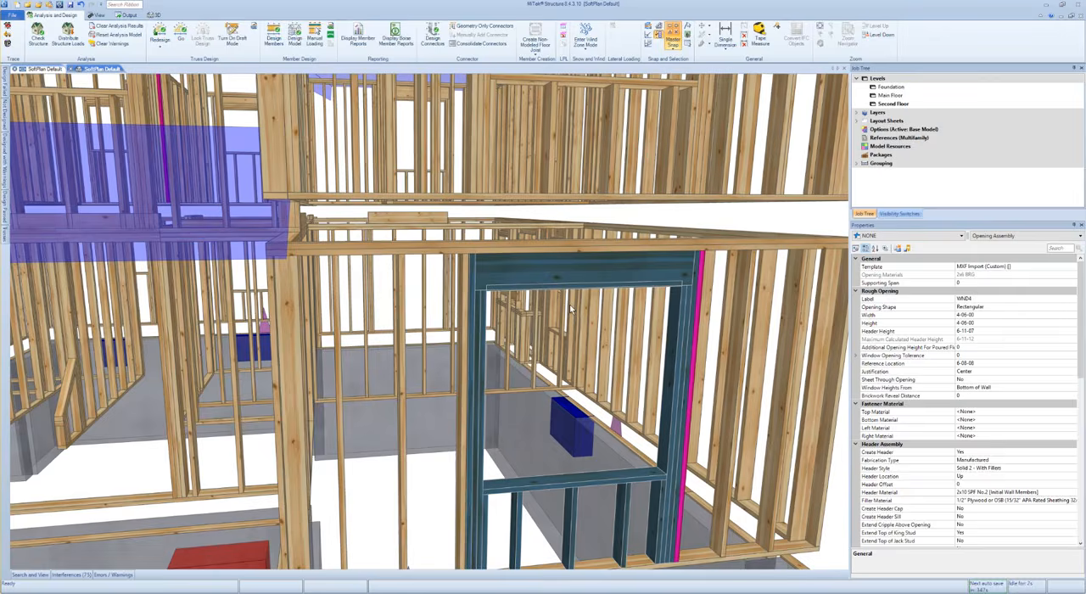
{"action": "scroll", "coordinate": [571, 310], "scroll_direction": "down", "scroll_amount": 6}
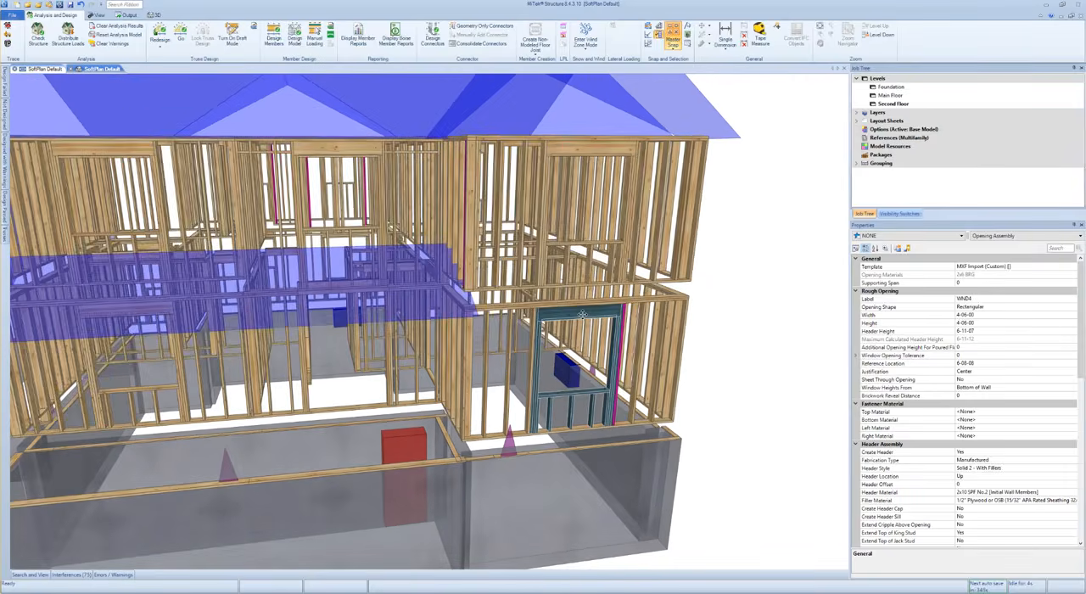
{"action": "middle_click_drag", "start_coordinate": [500, 220], "coordinate": [524, 213]}
{"action": "scroll", "coordinate": [463, 263], "scroll_direction": "down", "scroll_amount": 2}
{"action": "middle_click_drag", "start_coordinate": [374, 319], "coordinate": [657, 456]}
{"action": "scroll", "coordinate": [424, 329], "scroll_direction": "down", "scroll_amount": 3}
{"action": "left_click", "coordinate": [695, 477]}
{"action": "scroll", "coordinate": [515, 418], "scroll_direction": "up", "scroll_amount": 2}
{"action": "middle_click_drag", "start_coordinate": [515, 418], "coordinate": [487, 399]}
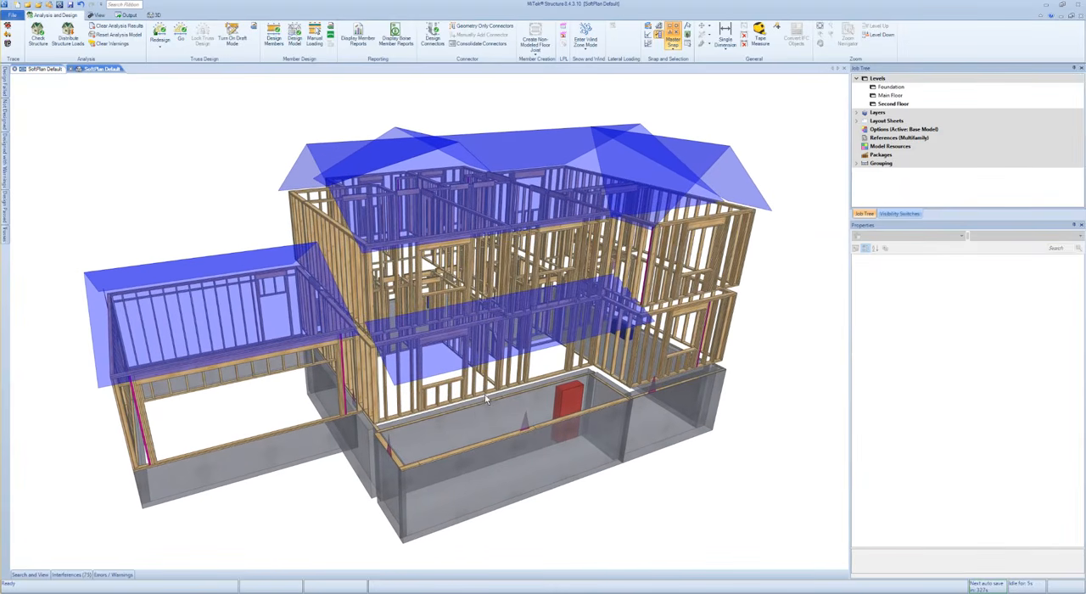